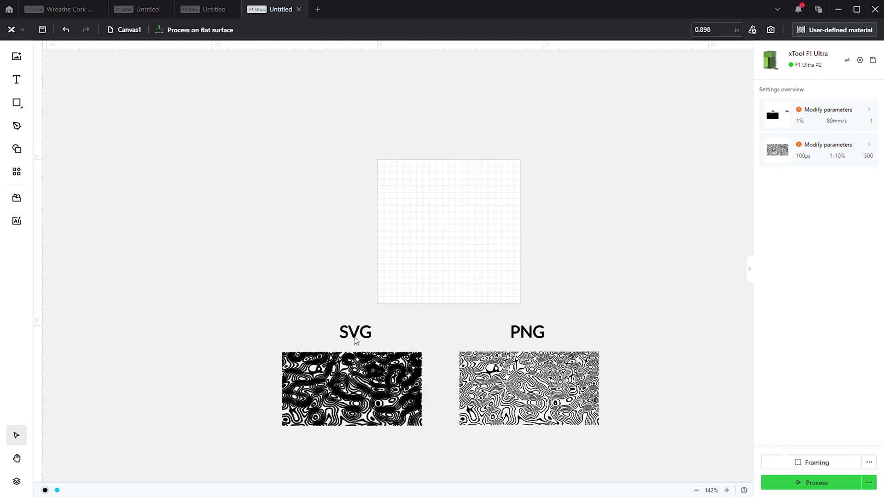
- Capture a fresh camera image of the bed and zoom in on the knife photo
scroll(449, 424, "up", 5)
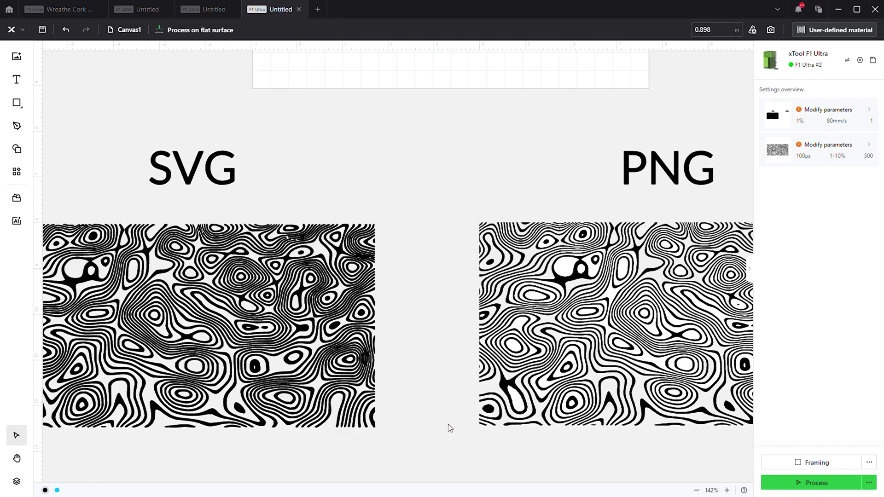
scroll(424, 363, "down", 3)
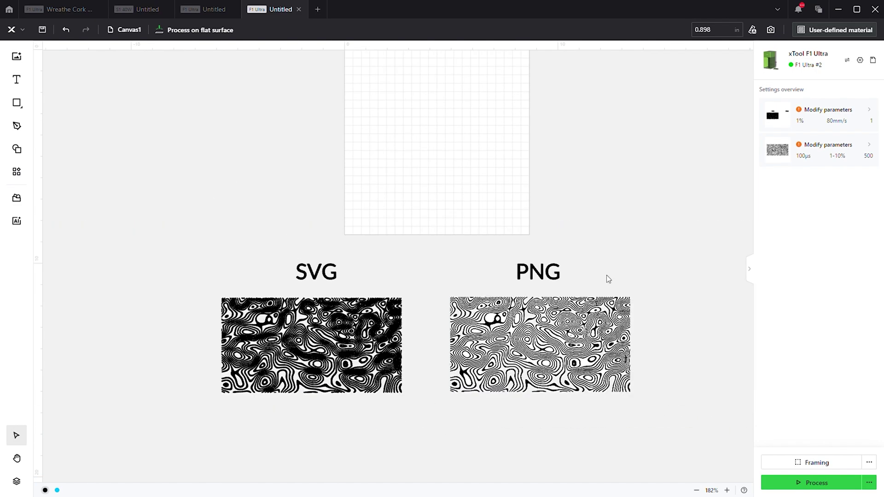
scroll(468, 255, "up", 3)
scroll(453, 374, "down", 2)
scroll(449, 379, "down", 2)
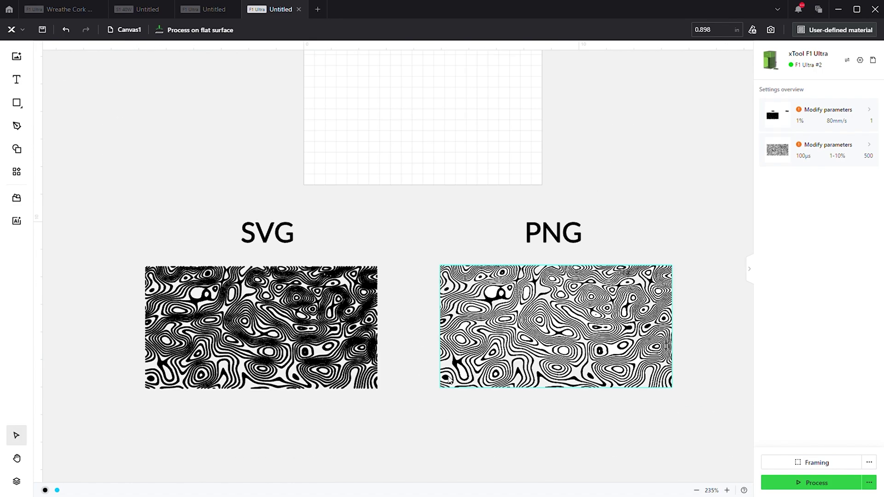
scroll(446, 276, "down", 3)
scroll(393, 178, "up", 3)
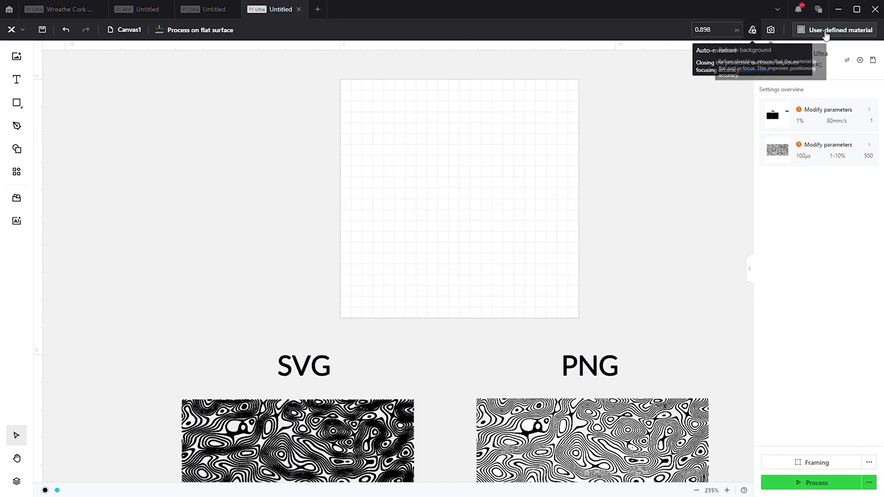
left_click(778, 33)
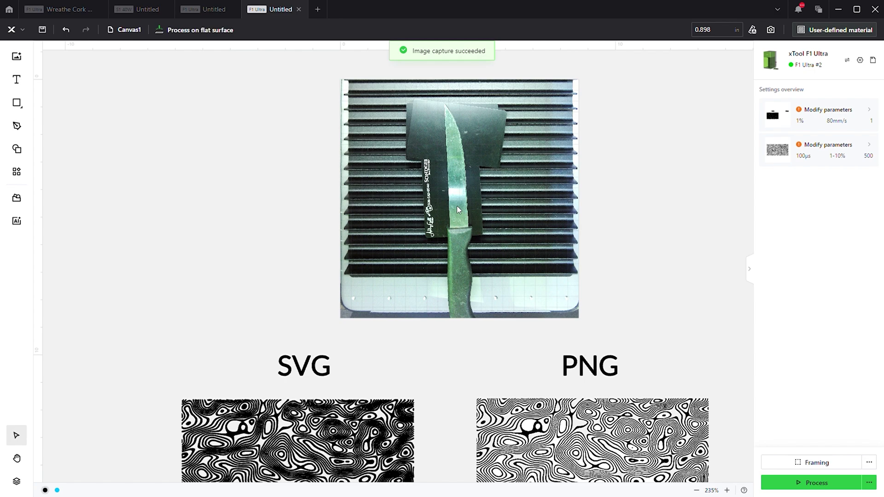
scroll(454, 213, "up", 5)
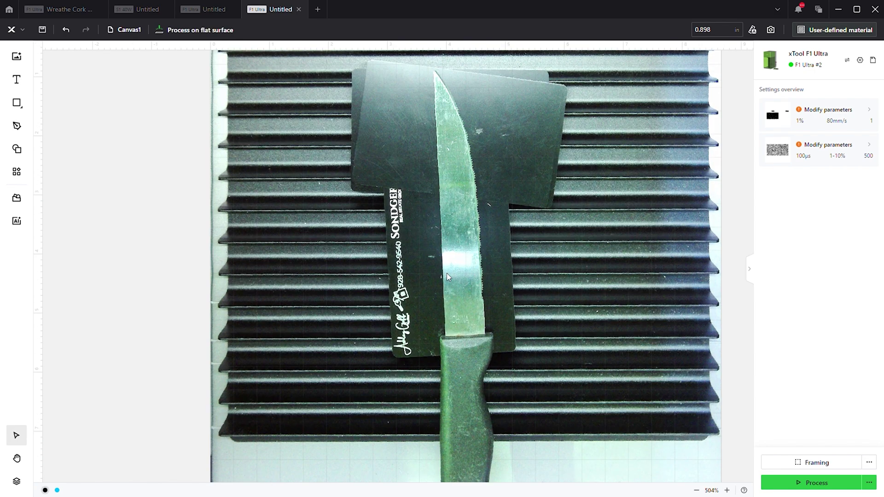
- Trace the blade with the Vector pen, placing anchors from base to tip and back
left_click(16, 125)
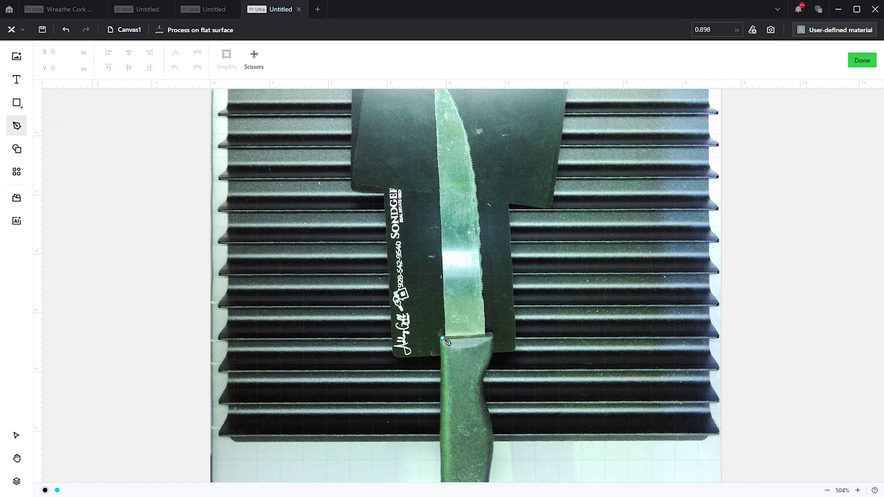
left_click_drag(444, 339, 490, 339)
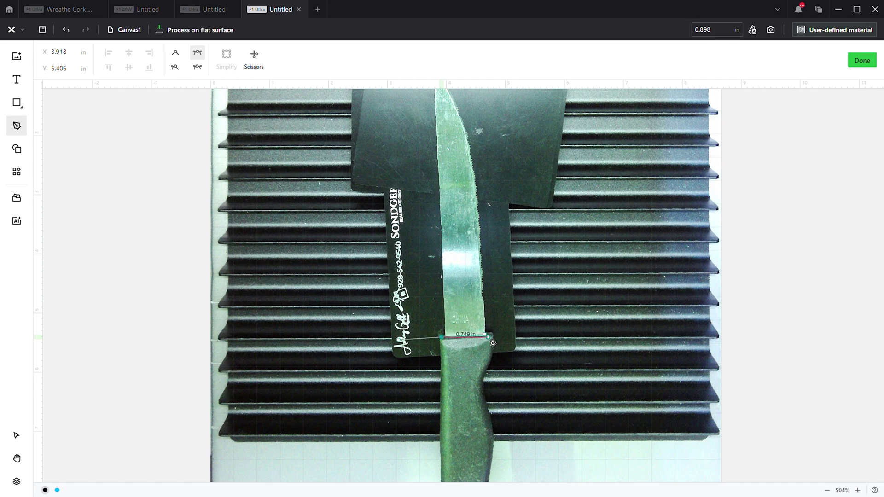
left_click(486, 335)
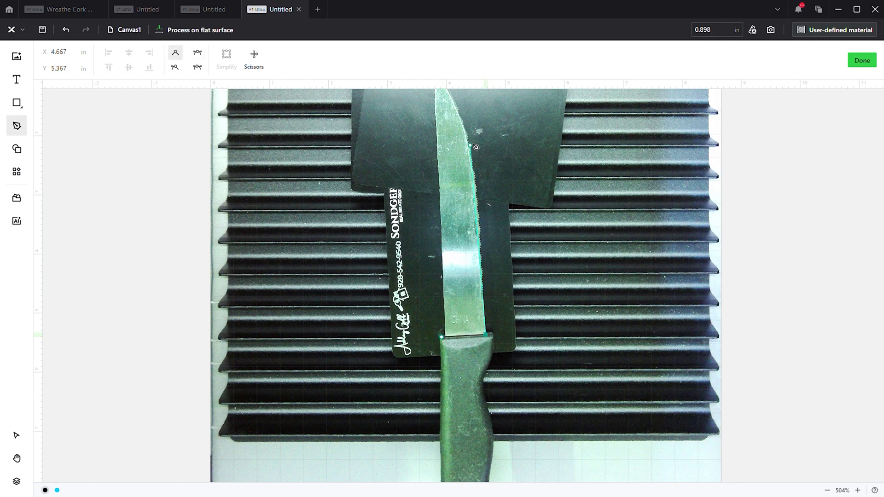
scroll(491, 255, "up", 3)
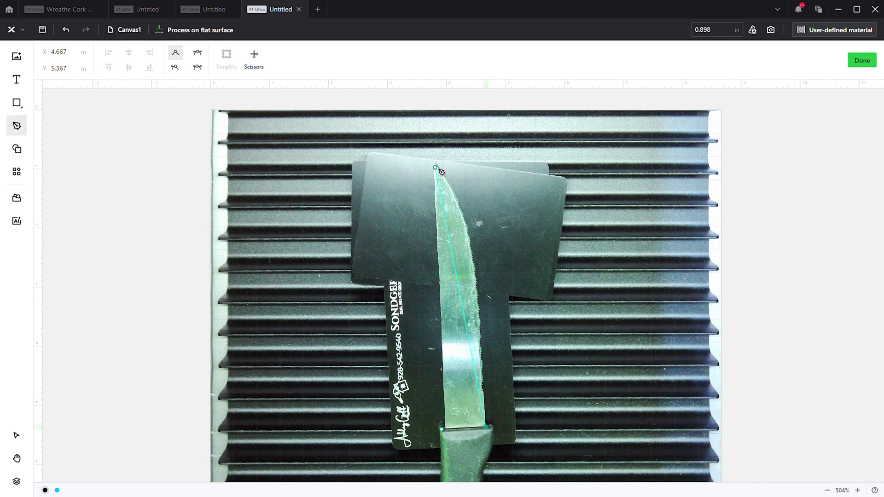
left_click(437, 166)
left_click_drag(440, 170, 391, 132)
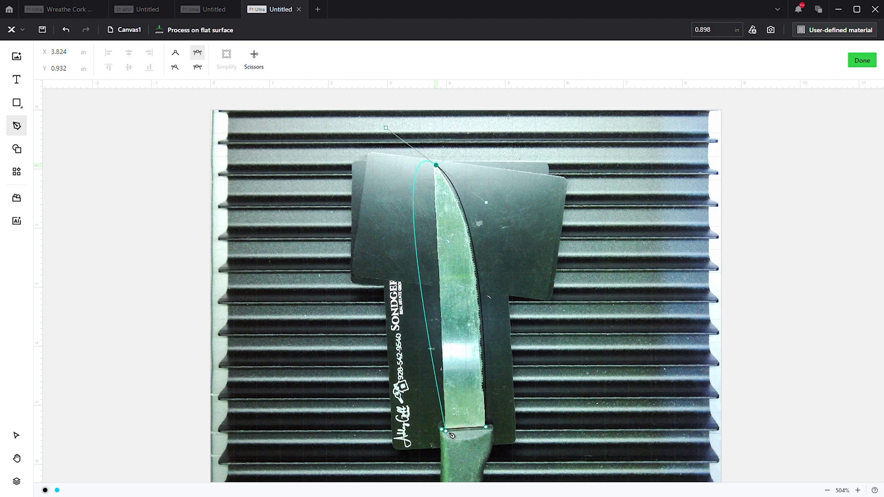
left_click(450, 431)
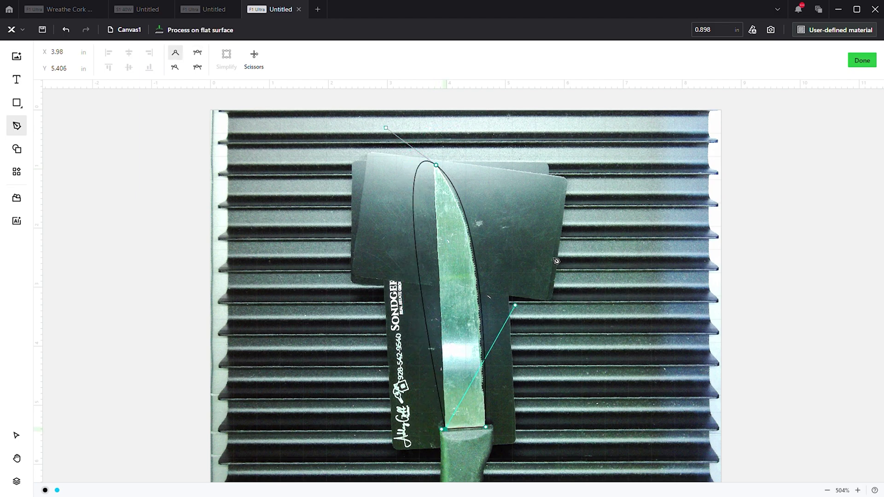
- Finish the blade path, reopen its nodes and make the tip node a sharp corner
left_click(875, 62)
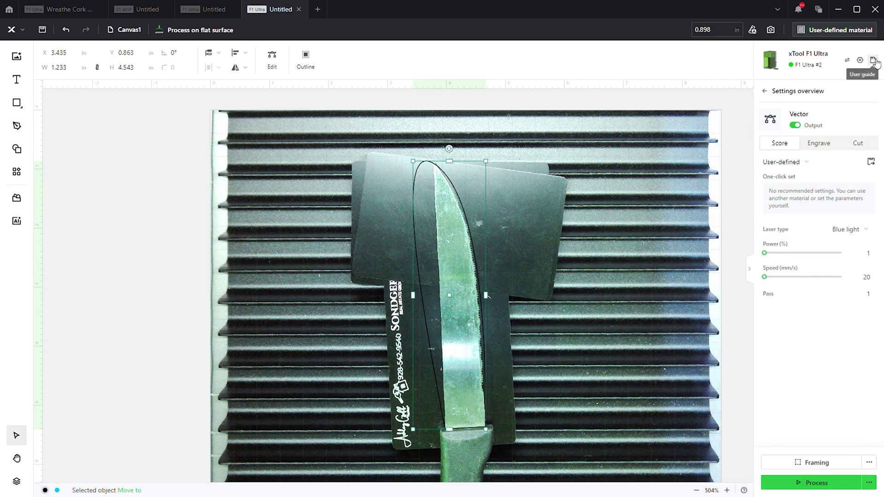
left_click(272, 58)
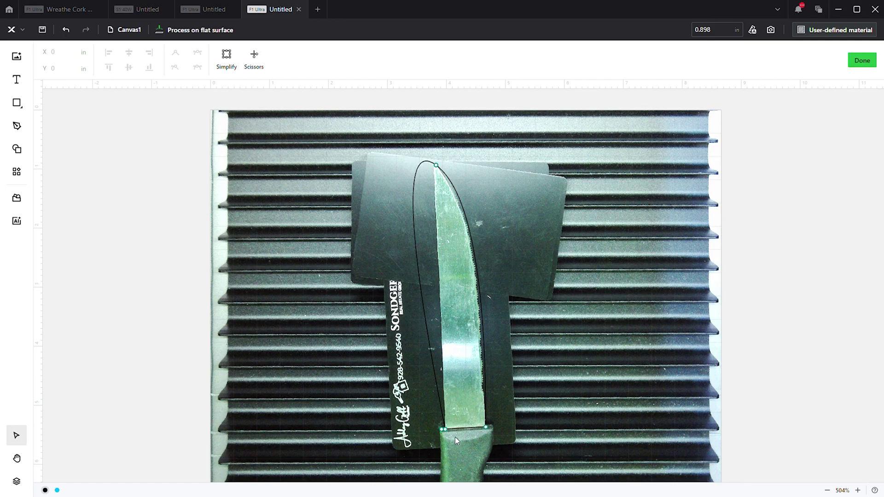
scroll(451, 437, "up", 10)
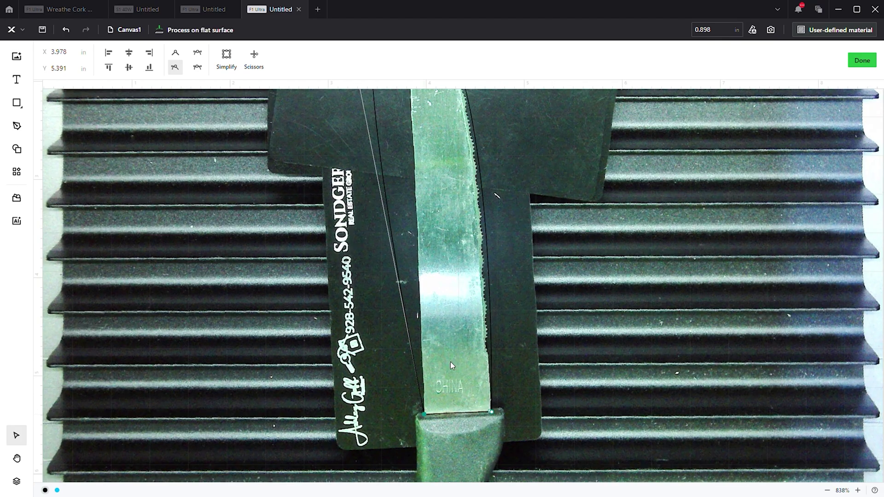
scroll(453, 240, "up", 4)
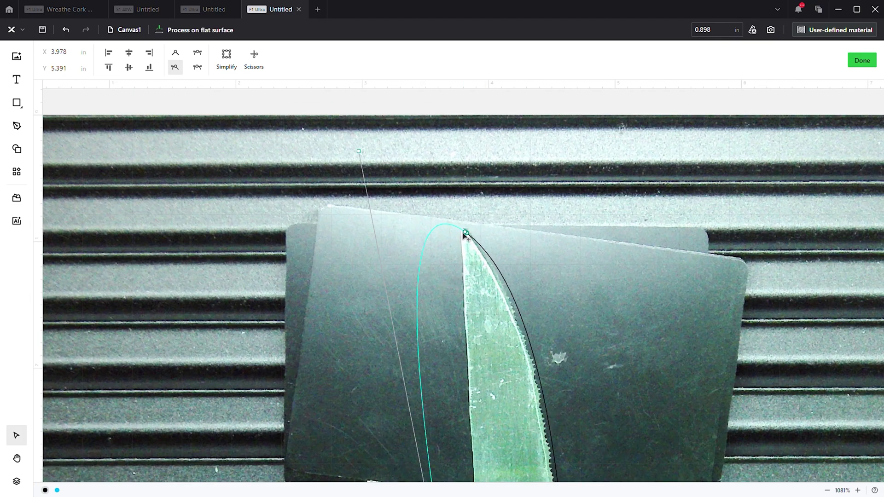
scroll(469, 230, "up", 10)
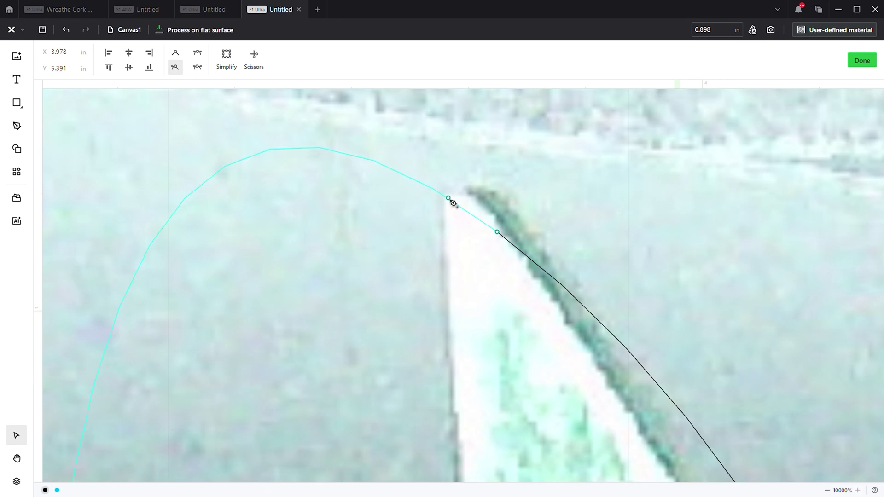
left_click(449, 201)
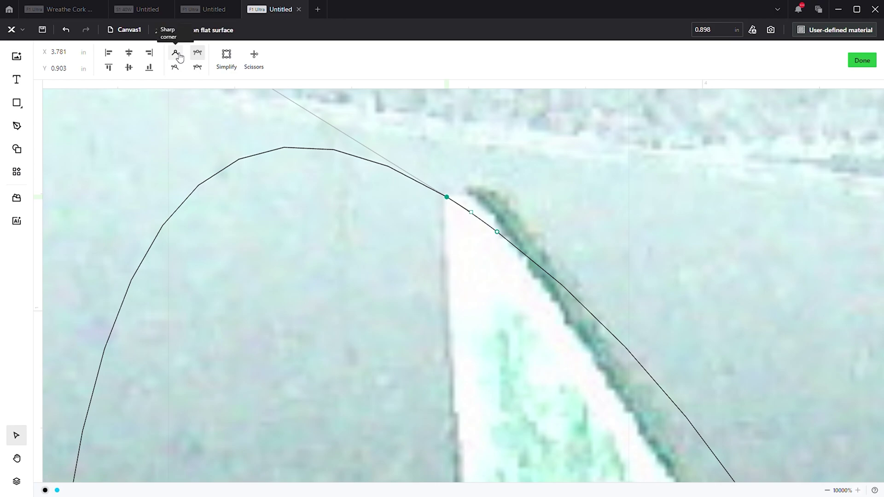
left_click(176, 54)
scroll(308, 216, "down", 3)
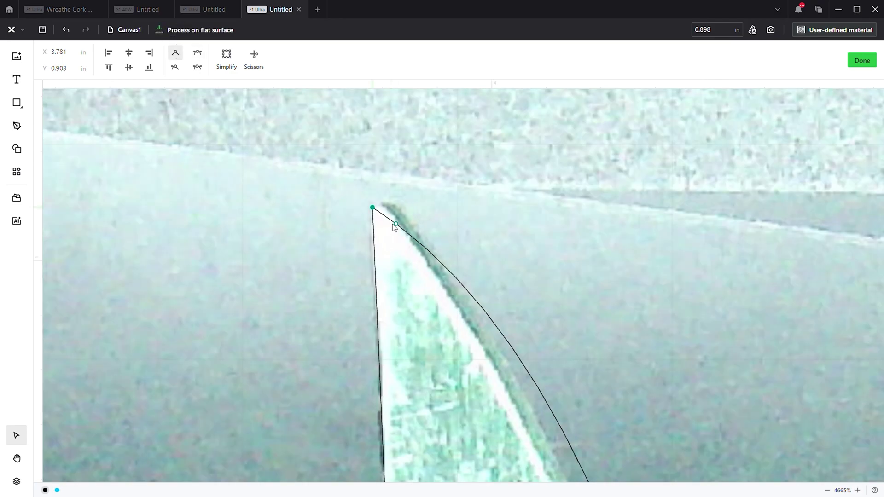
scroll(396, 223, "up", 3)
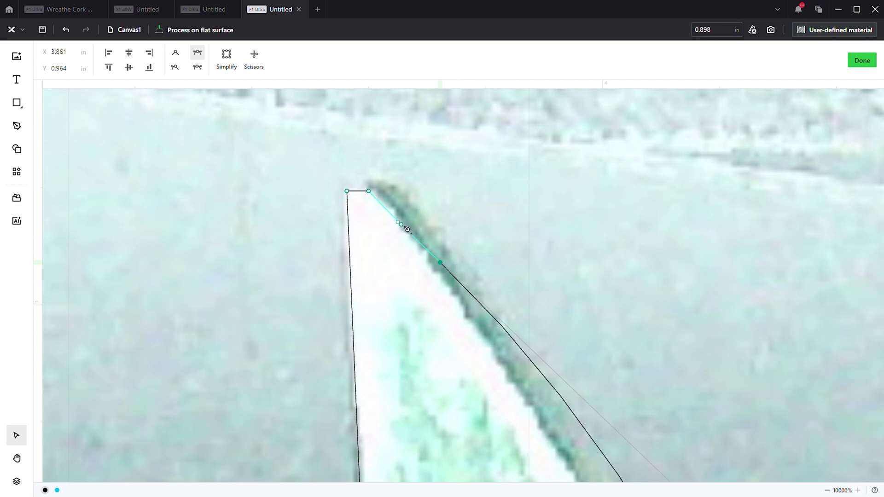
- Bend the outline's right edge to follow the serrated blade from tip to base
left_click_drag(400, 224, 412, 219)
scroll(411, 223, "down", 15)
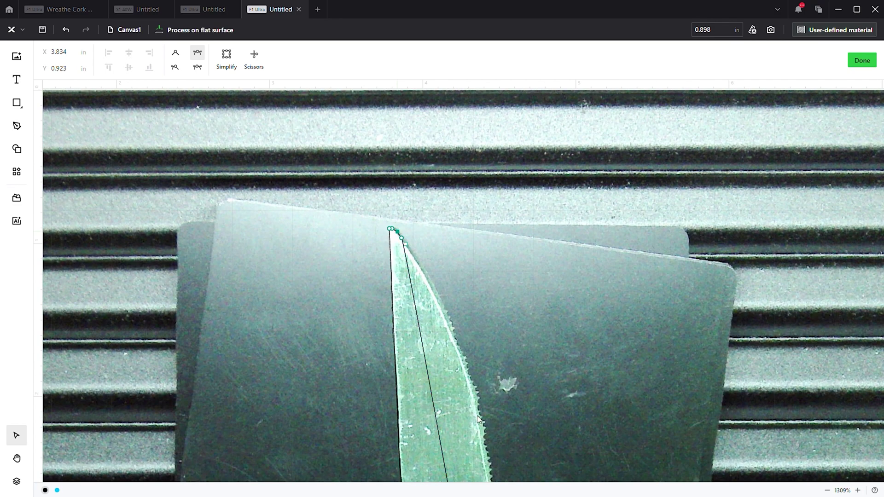
scroll(492, 285, "down", 2)
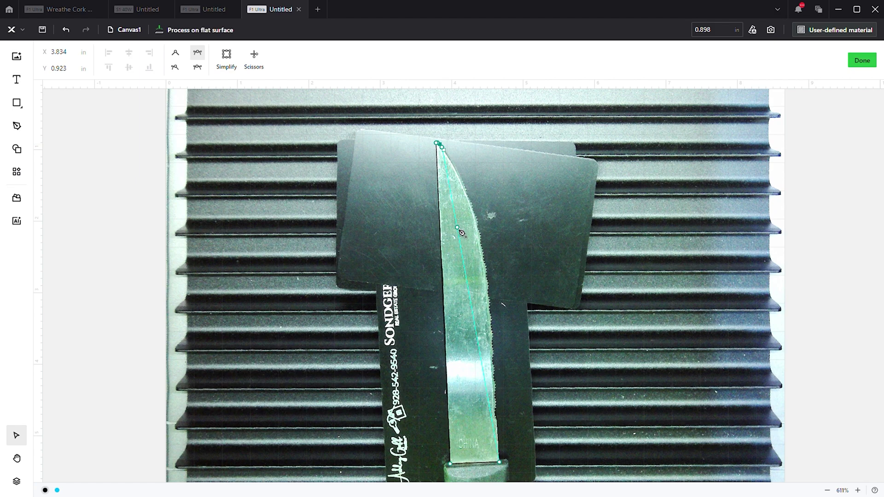
left_click_drag(461, 232, 492, 269)
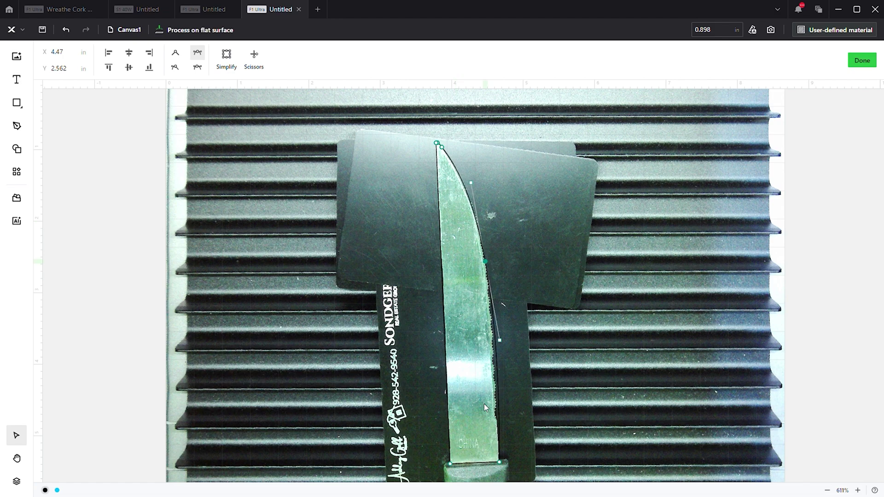
scroll(507, 405, "up", 5)
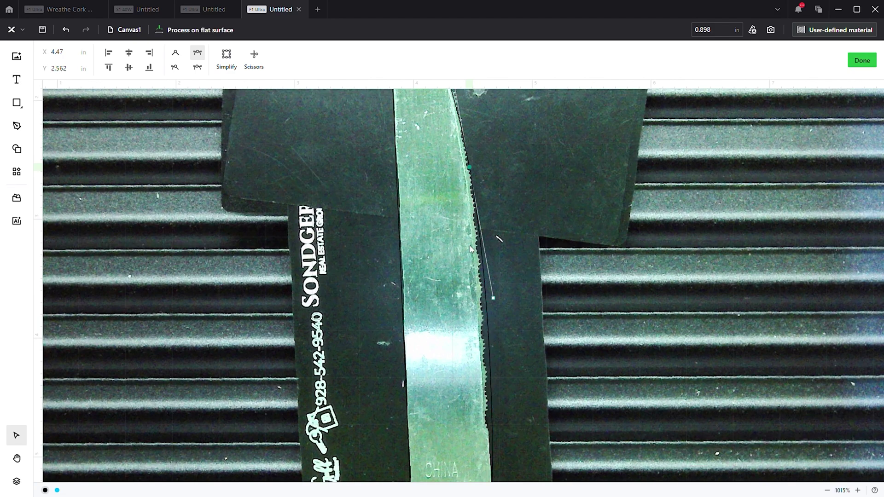
scroll(466, 224, "down", 3)
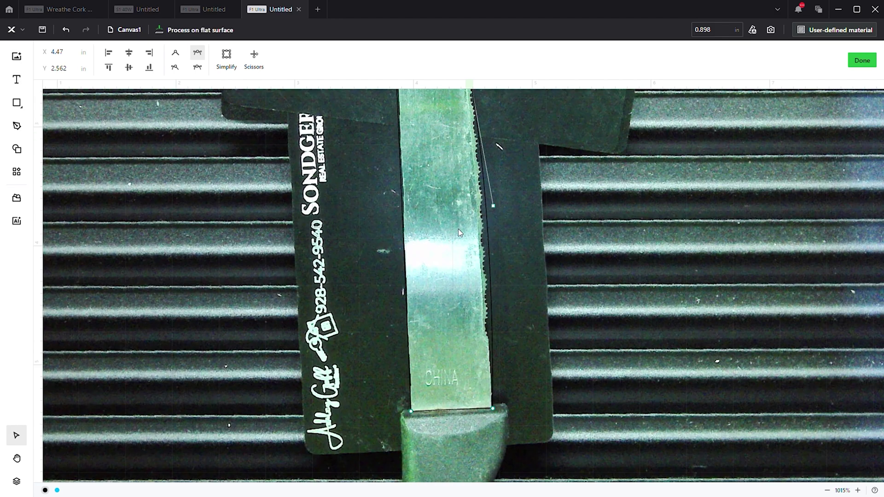
left_click(482, 214)
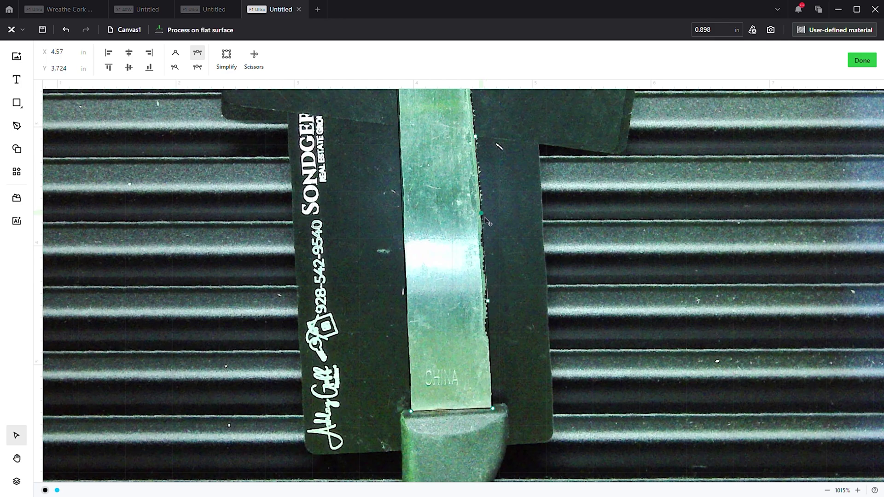
scroll(485, 329, "down", 4)
scroll(466, 364, "up", 5)
scroll(451, 371, "down", 6)
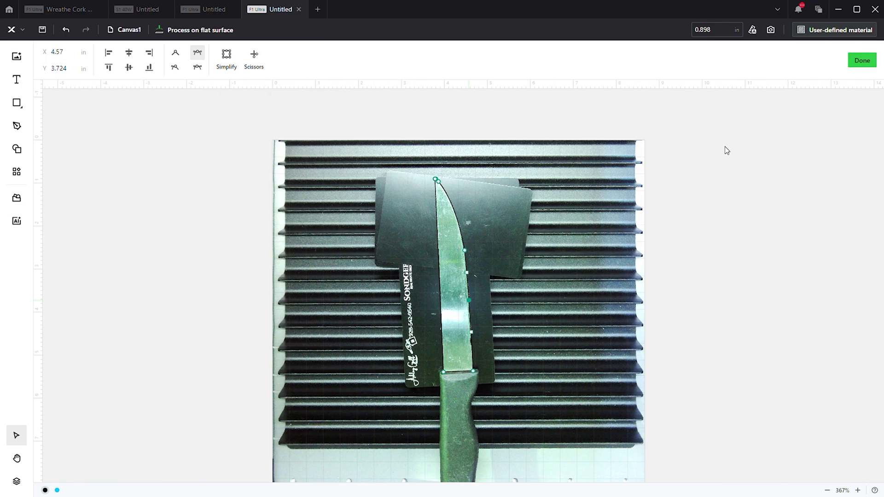
left_click(737, 126)
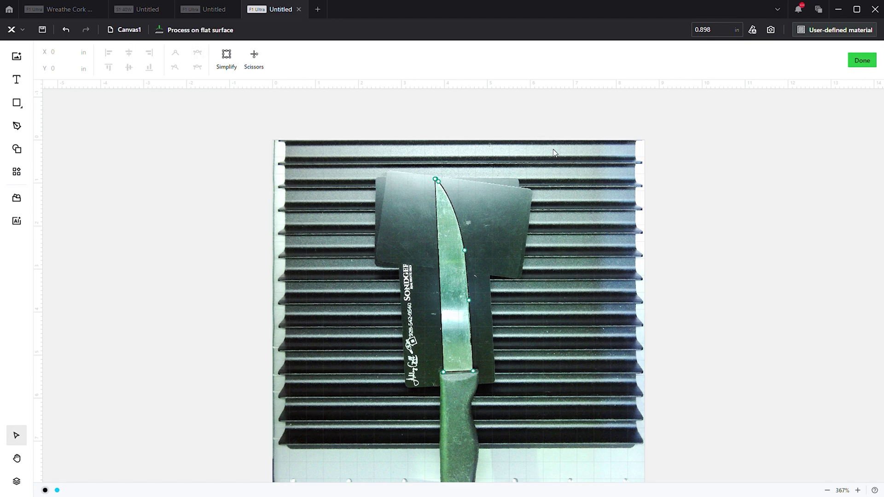
- Finish editing the outline, then rotate the SVG Damascus pattern 90° and move it up
left_click(862, 60)
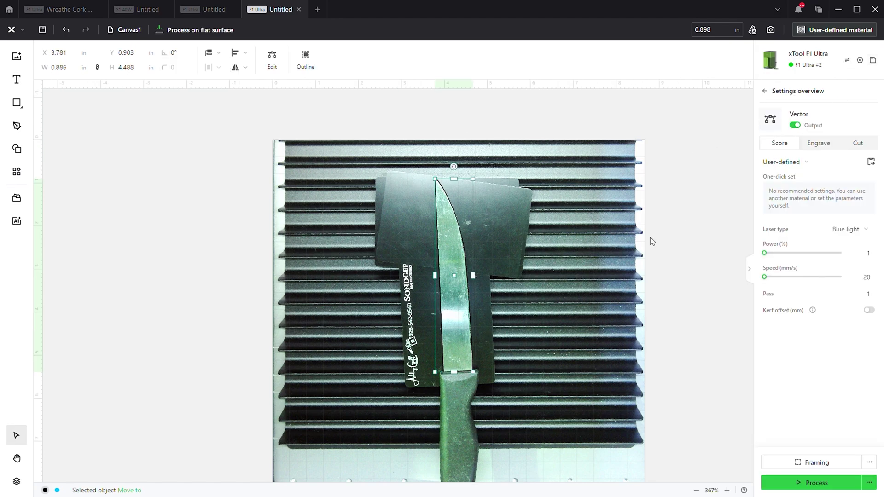
left_click(597, 180)
scroll(427, 246, "down", 8)
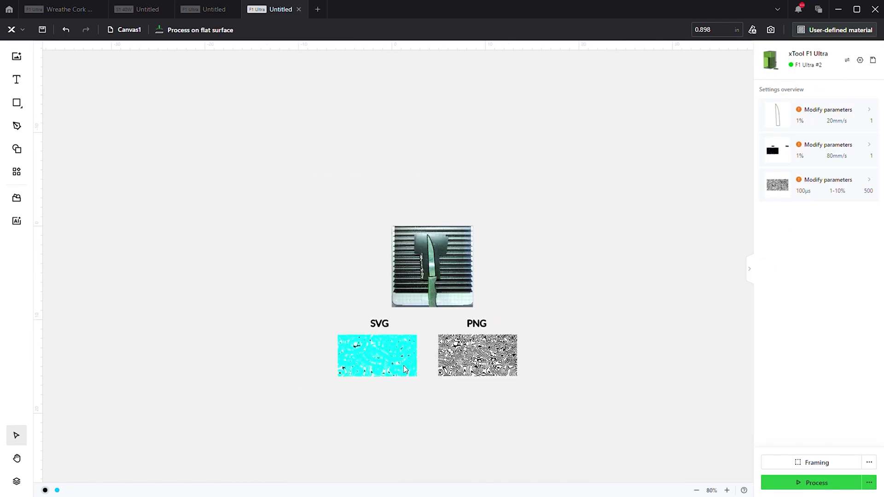
left_click_drag(261, 404, 419, 325)
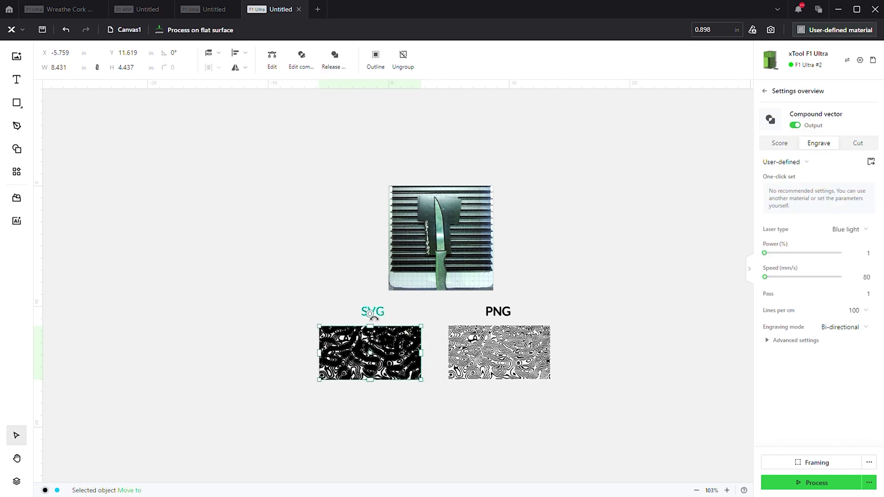
left_click_drag(370, 313, 446, 357)
mouse_move(379, 359)
left_mouse_down()
mouse_move(351, 242)
mouse_move(341, 241)
left_mouse_up()
- Undo the SVG pattern move and drag the knife outline onto the PNG pattern
mouse_move(502, 155)
left_mouse_down()
mouse_move(405, 213)
mouse_move(444, 227)
mouse_move(248, 236)
left_mouse_up()
scroll(252, 234, "up", 8)
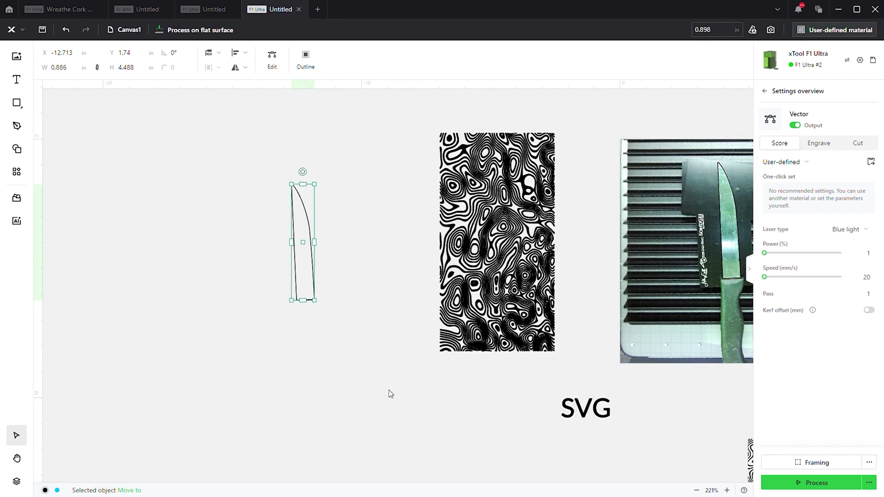
left_click_drag(389, 392, 296, 220)
key("ctrl+z")
left_click_drag(221, 347, 322, 174)
left_click_drag(311, 253, 608, 385)
scroll(335, 293, "down", 4)
scroll(594, 396, "up", 5)
left_click_drag(478, 464, 629, 353)
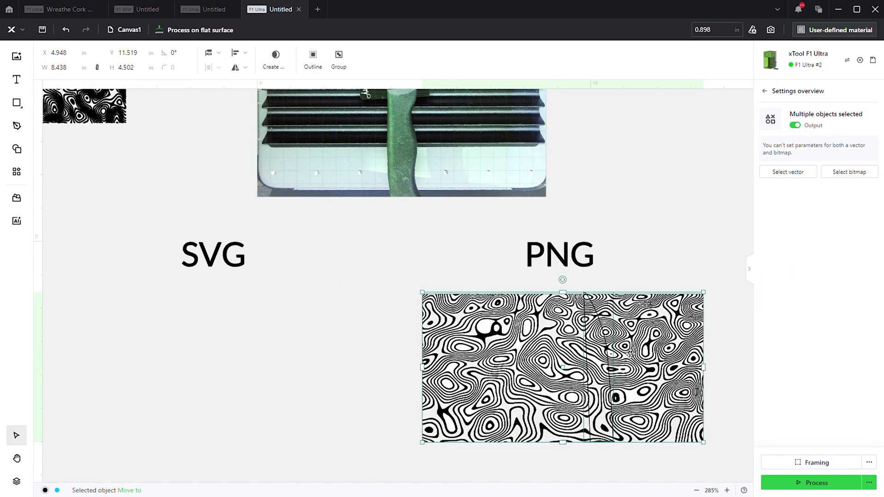
- Try clipping the PNG to the knife outline, then undo it and move the outline aside
left_click(278, 63)
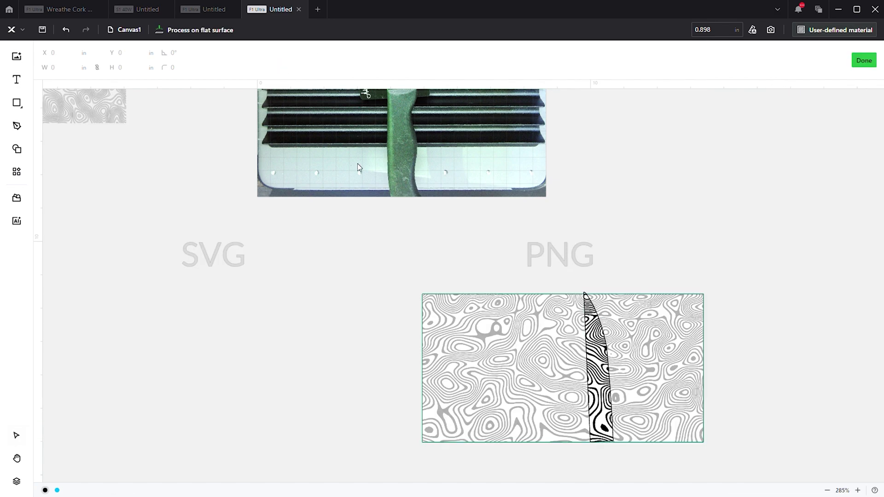
left_click(866, 62)
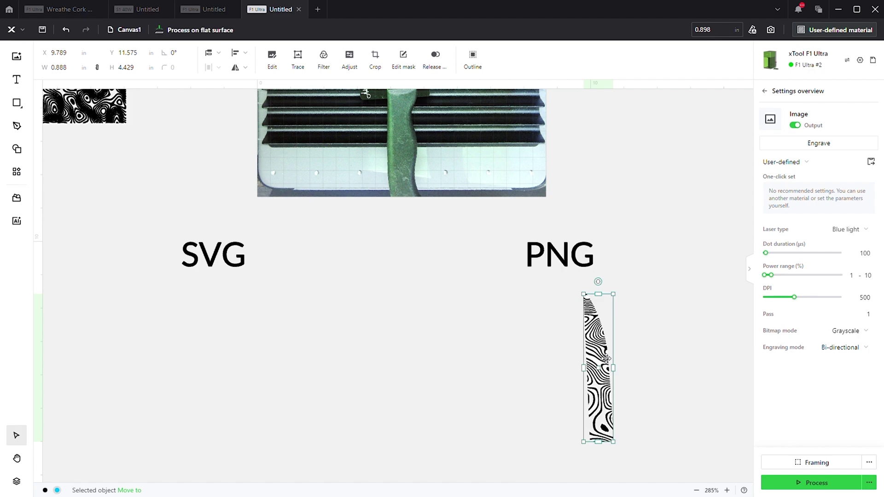
key("ctrl+z")
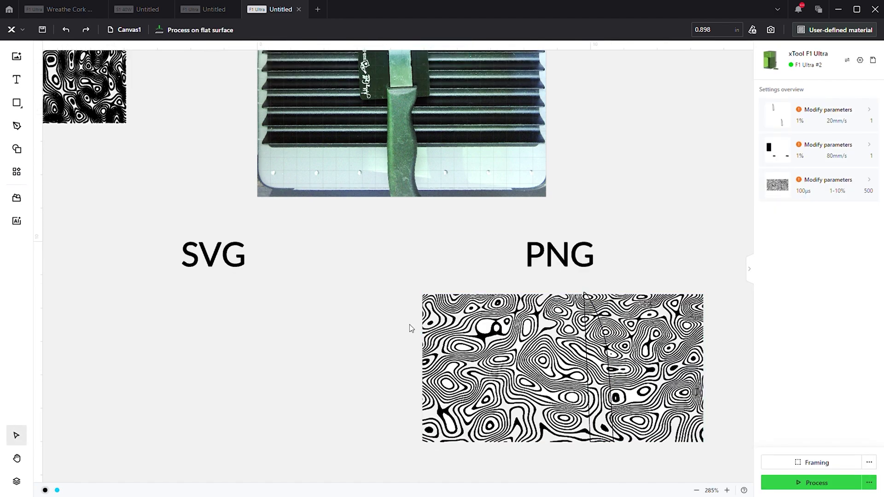
left_click(610, 380)
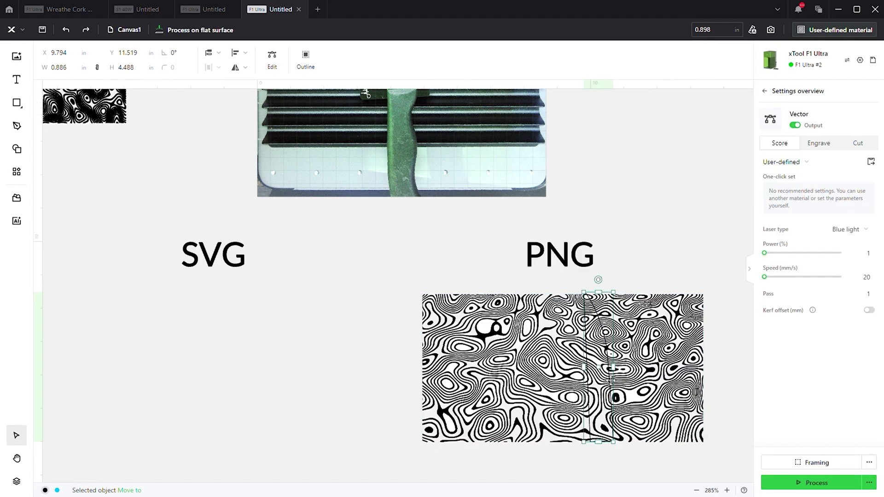
left_click_drag(611, 382, 54, 208)
scroll(205, 315, "down", 3)
- Rotate the knife outline diagonally across the PNG pattern and shift it right
left_click(386, 418)
scroll(433, 360, "up", 3)
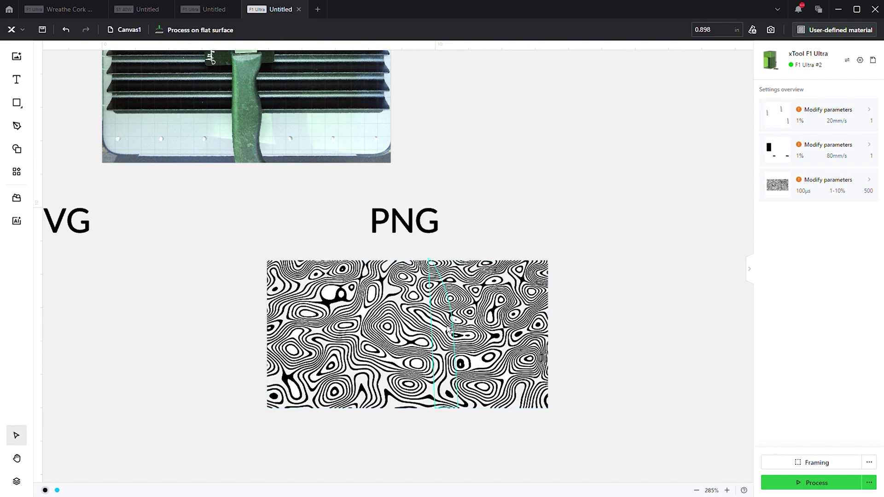
left_click(451, 330)
left_click_drag(447, 251, 378, 243)
left_click_drag(427, 355, 478, 352)
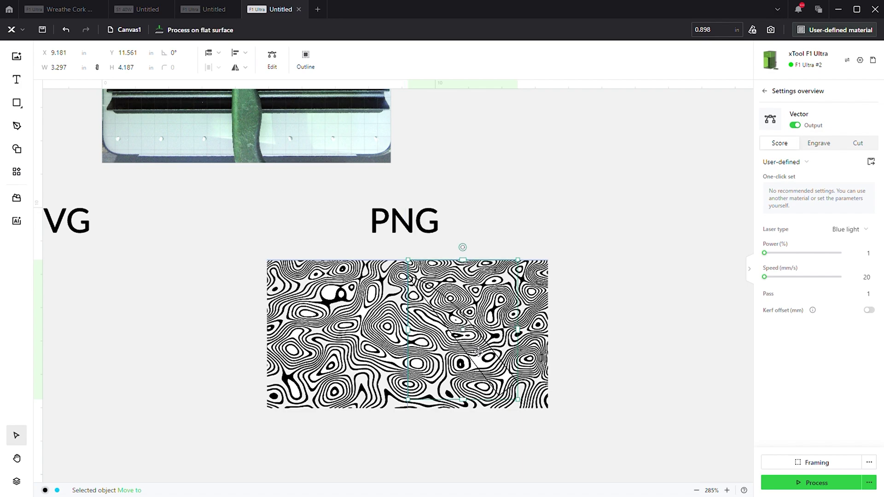
left_click(446, 423)
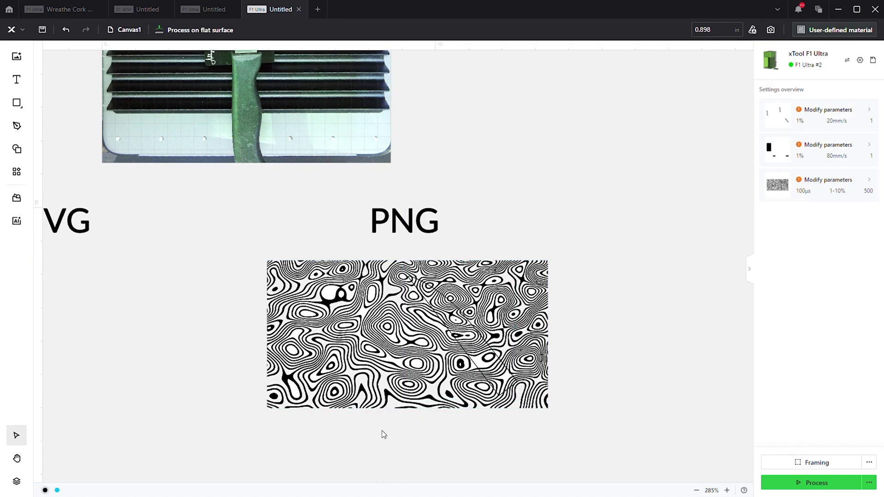
- Select the PNG and outline together and apply the knife-shaped clipping mask
left_click_drag(378, 437, 574, 282)
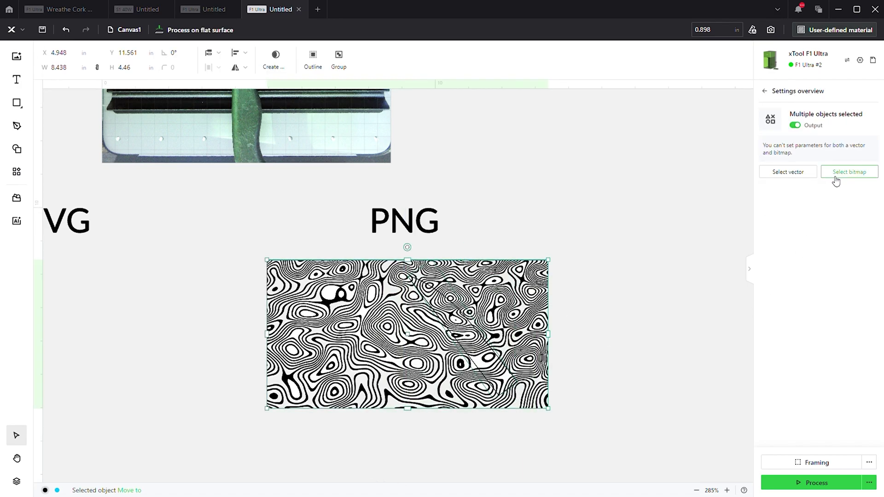
left_click_drag(647, 283, 383, 410)
left_click(280, 68)
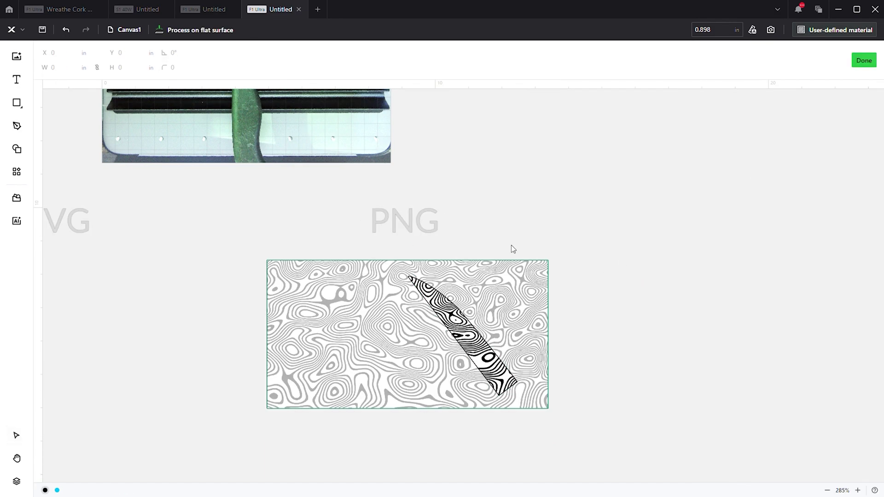
left_click(872, 63)
left_click(407, 356)
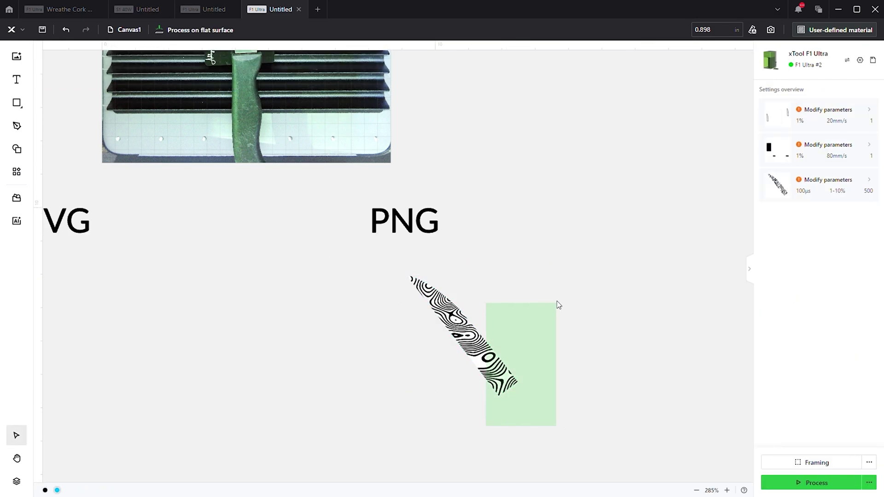
- Drag the blade outline onto the SVG Damascus pattern, tilt it about 22°, and select both
left_click(506, 384)
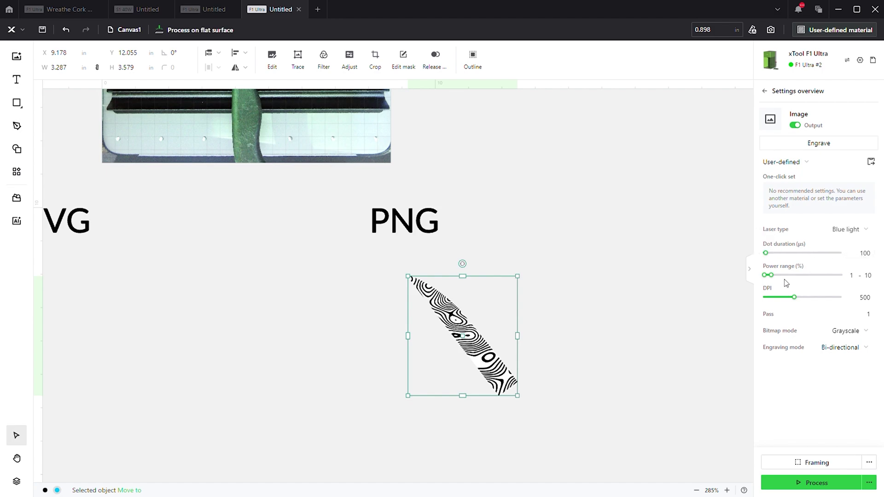
left_click(618, 298)
scroll(676, 368, "down", 3)
scroll(359, 356, "up", 2)
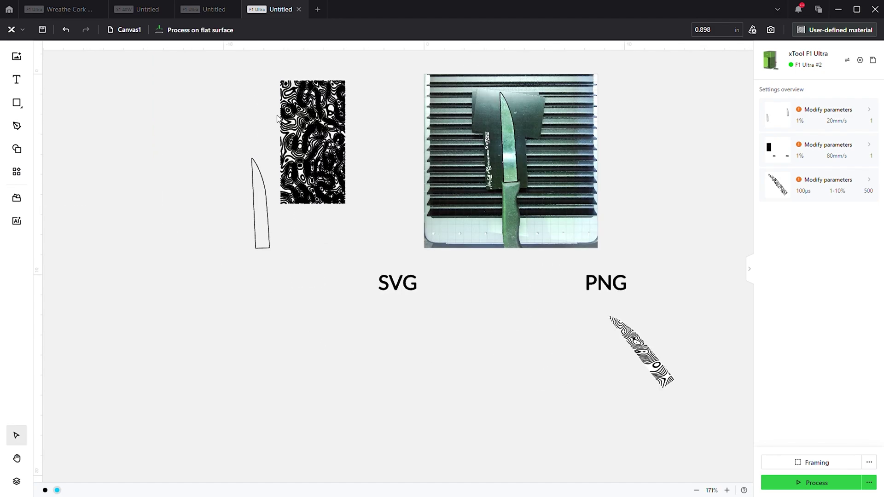
scroll(278, 117, "up", 4)
left_click_drag(256, 289, 332, 190)
scroll(332, 190, "up", 2)
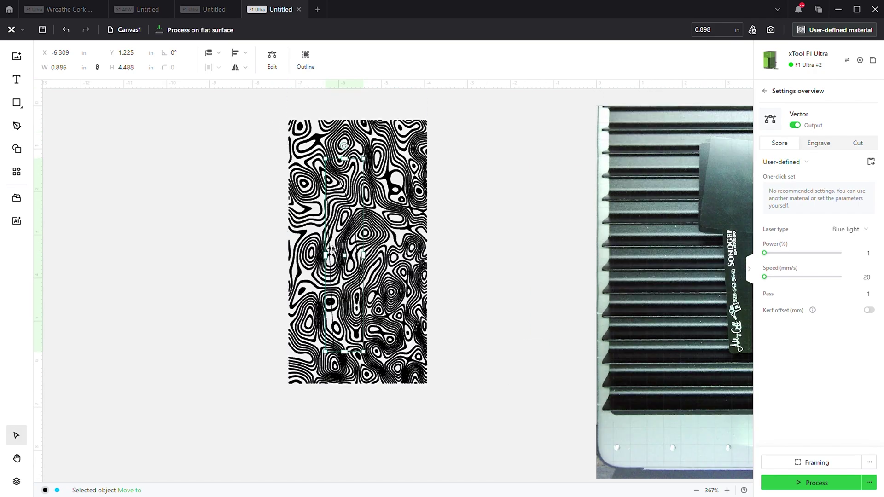
mouse_move(346, 151)
left_mouse_down()
mouse_move(389, 162)
mouse_move(345, 148)
left_mouse_up()
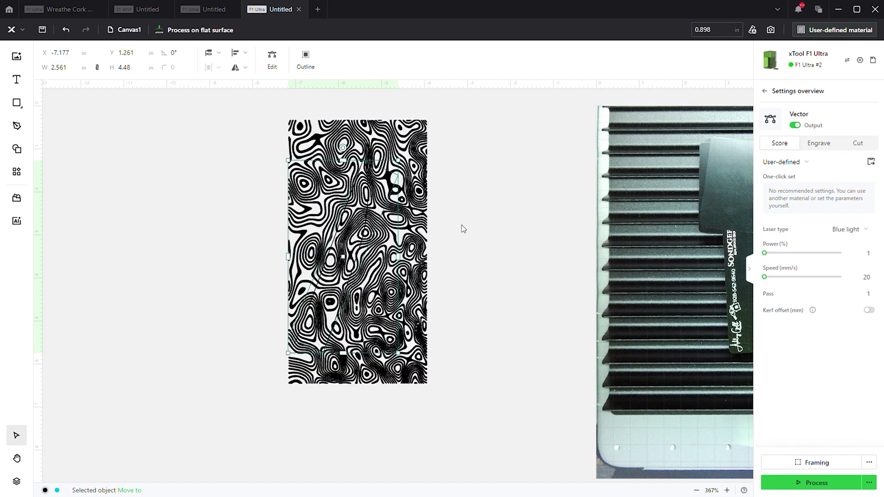
left_click(474, 219)
left_click_drag(507, 164, 221, 422)
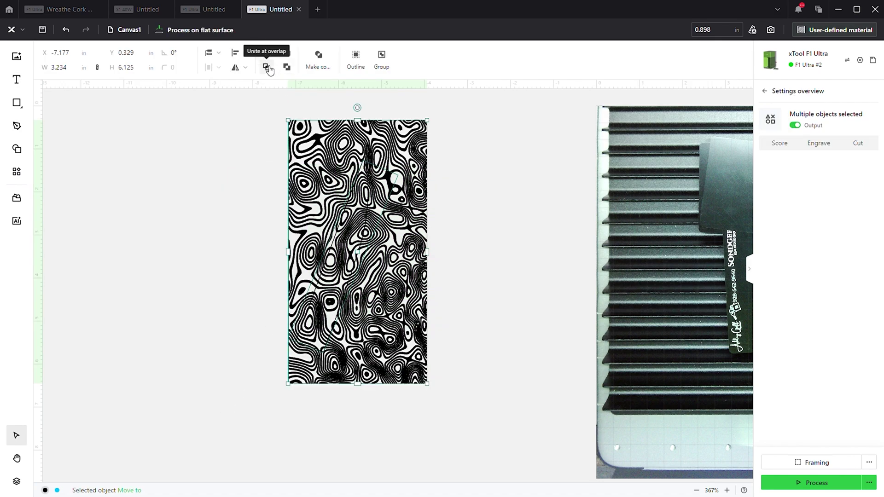
- After undoing Subtract and Intersect trials, keep only the pattern overlapping the knife outline
left_click(290, 56)
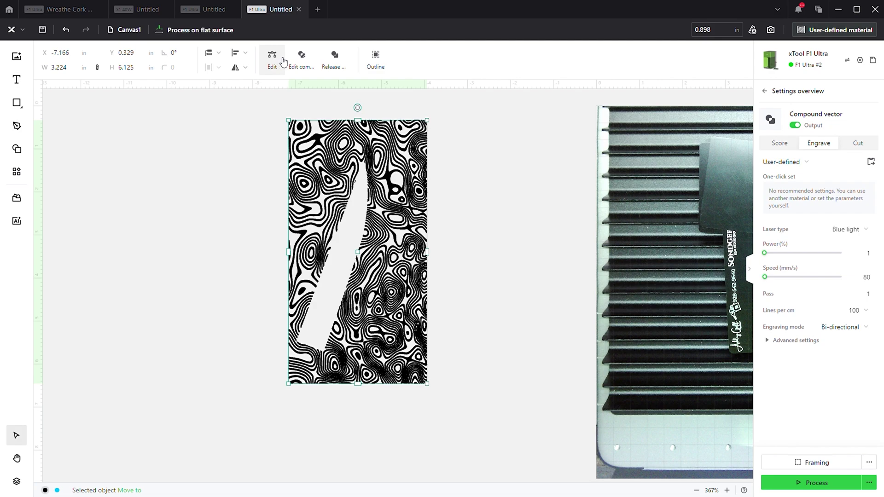
key("ctrl+z")
left_click_drag(255, 431, 385, 235)
left_click(264, 67)
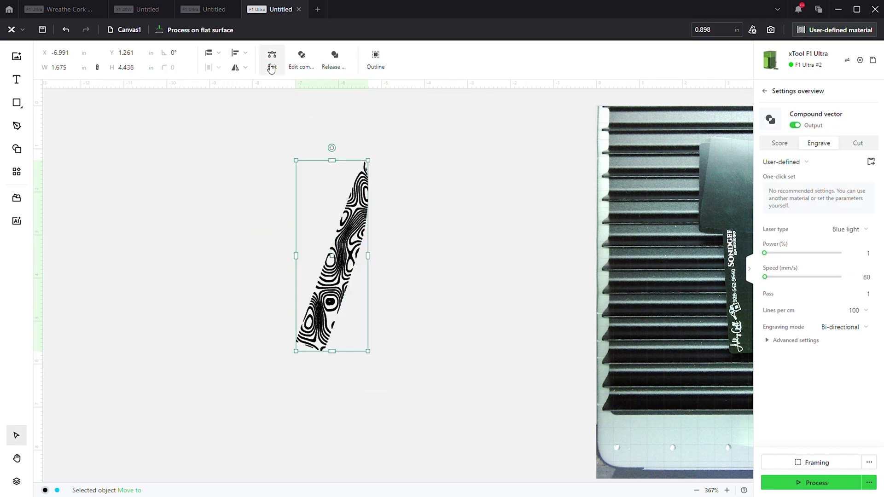
key("ctrl+z")
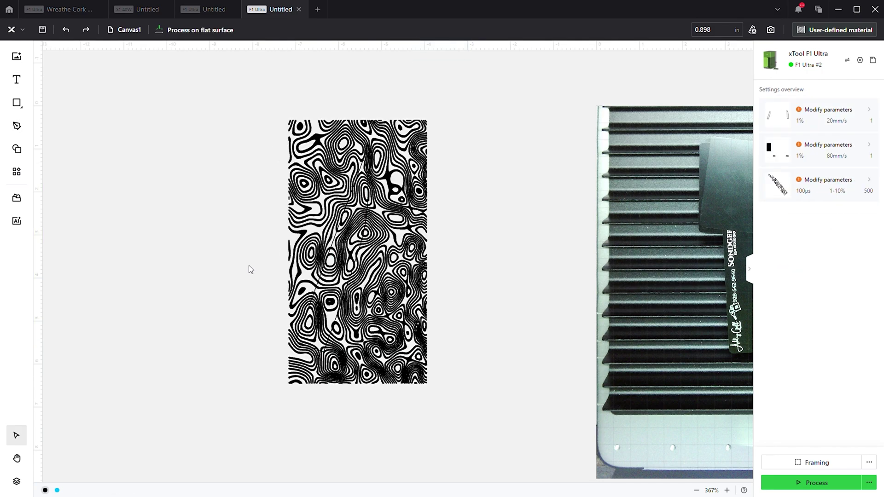
left_click_drag(263, 445, 394, 252)
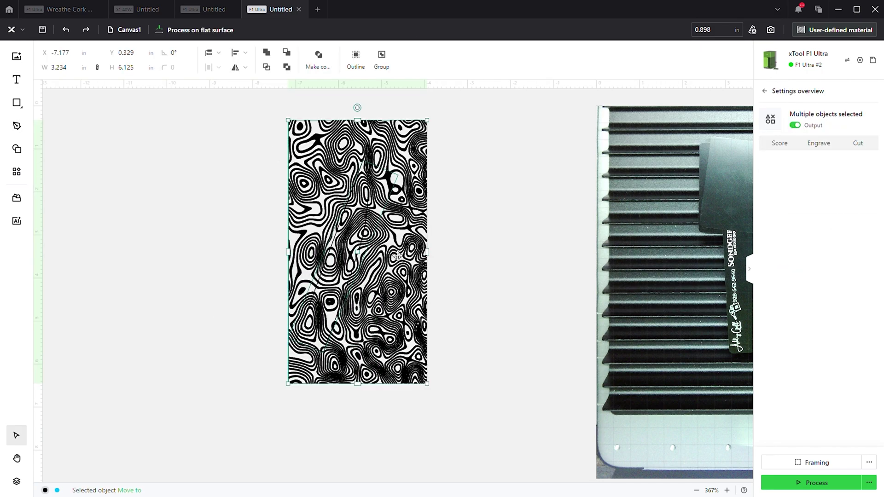
left_click(293, 51)
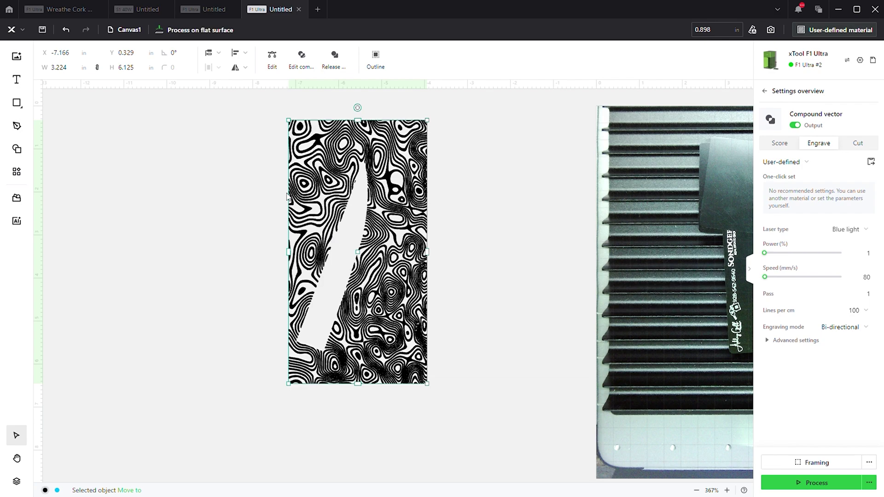
key("ctrl+z")
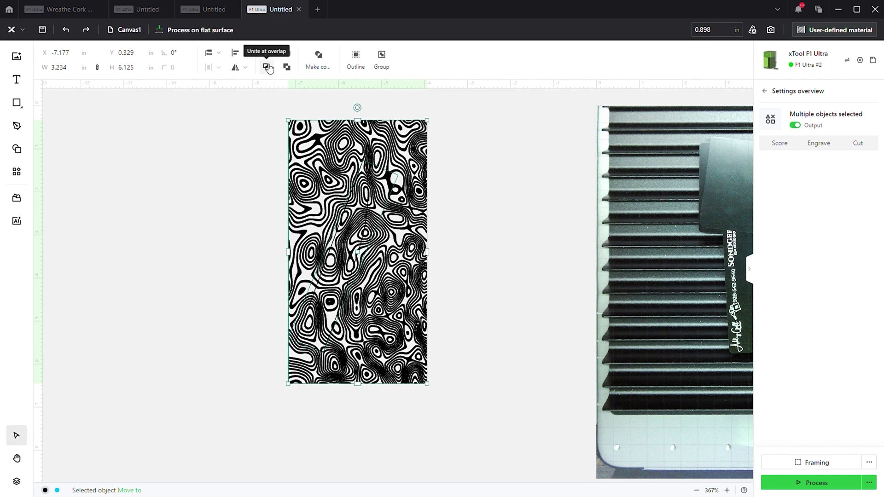
left_click(268, 67)
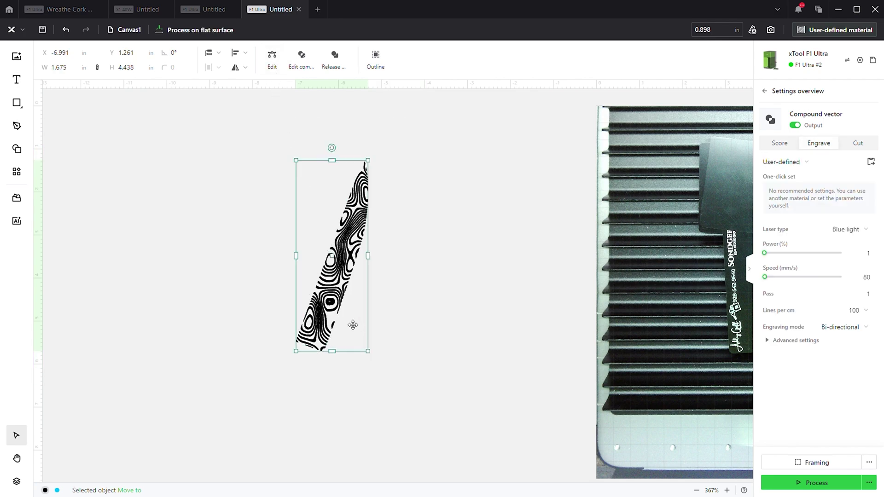
- Move the blade-shaped SVG pattern down below the SVG label and select it
scroll(351, 326, "down", 4)
left_click_drag(351, 326, 447, 453)
scroll(448, 453, "down", 4)
left_click_drag(454, 306, 435, 356)
scroll(460, 392, "up", 5)
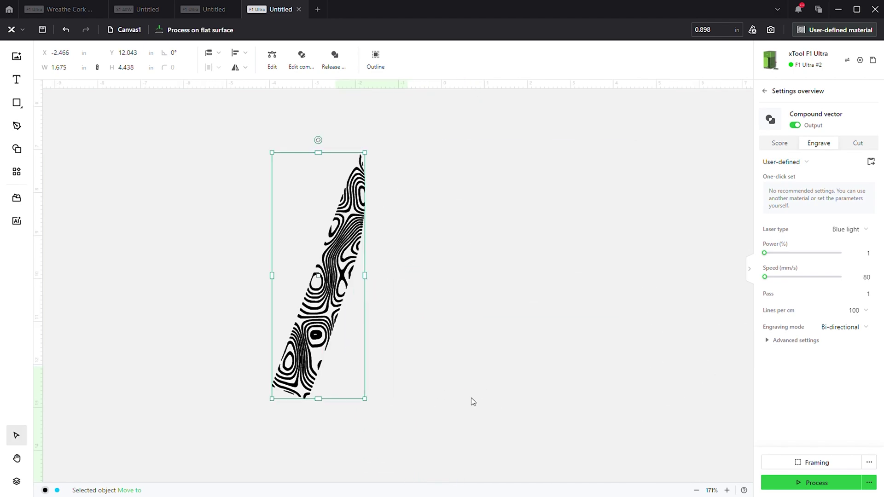
scroll(513, 403, "down", 3)
left_click_drag(554, 412, 294, 230)
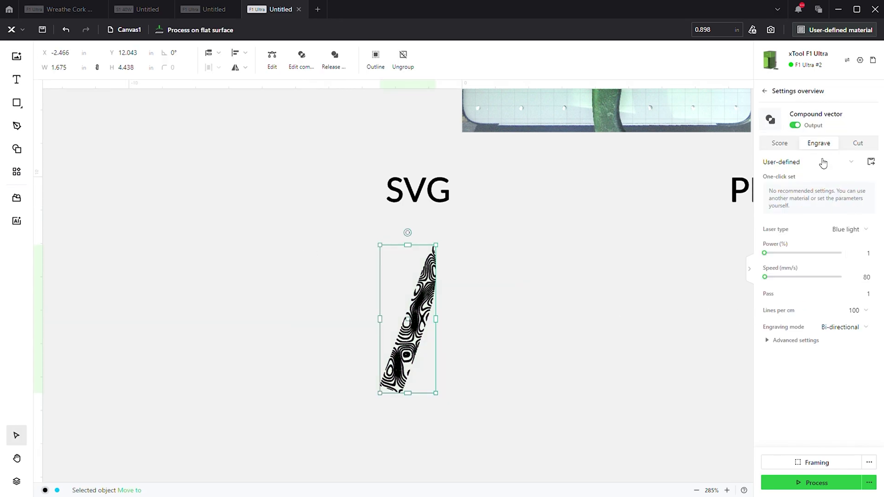
- Set engraving to 100% power, 25 mm/s speed and 260 lines per cm
left_click(870, 255)
type("00")
left_click(872, 279)
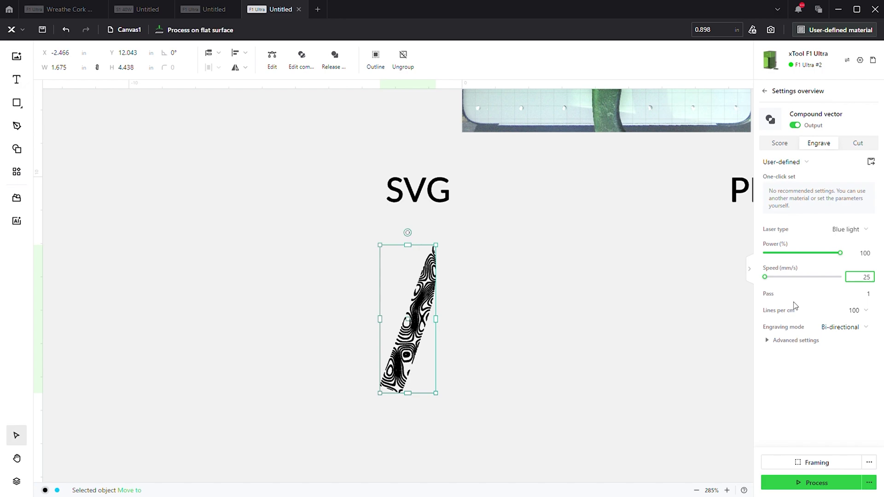
left_click(842, 311)
scroll(829, 359, "down", 2)
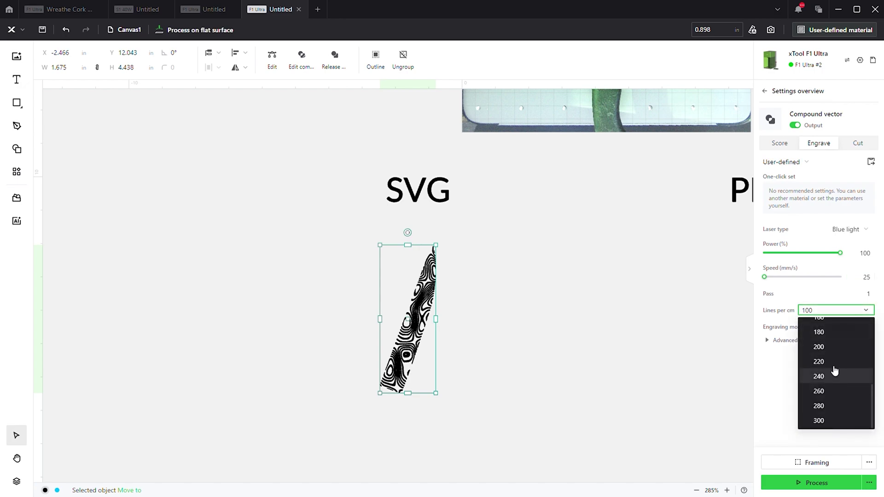
left_click(835, 376)
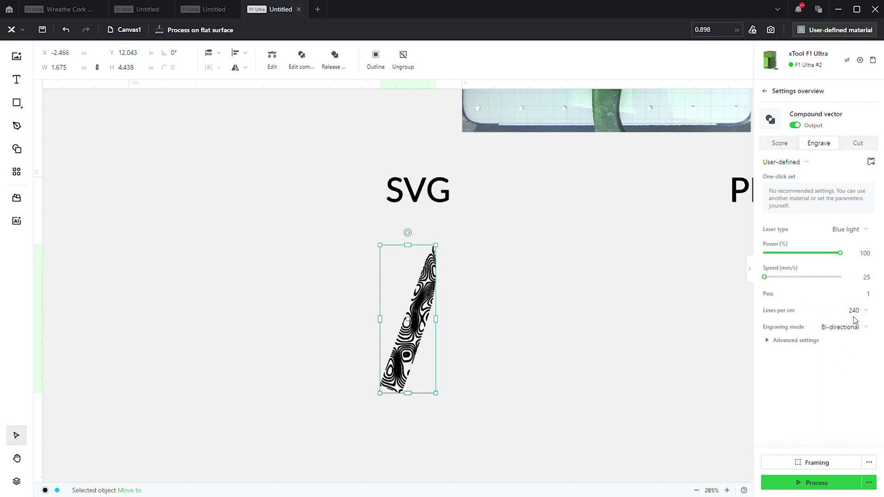
left_click(853, 316)
left_click(826, 391)
- Place the blade-shaped pattern over the knife blade in the camera photo, undoing a trial rotation
left_click_drag(416, 343, 599, 181)
scroll(598, 181, "up", 2)
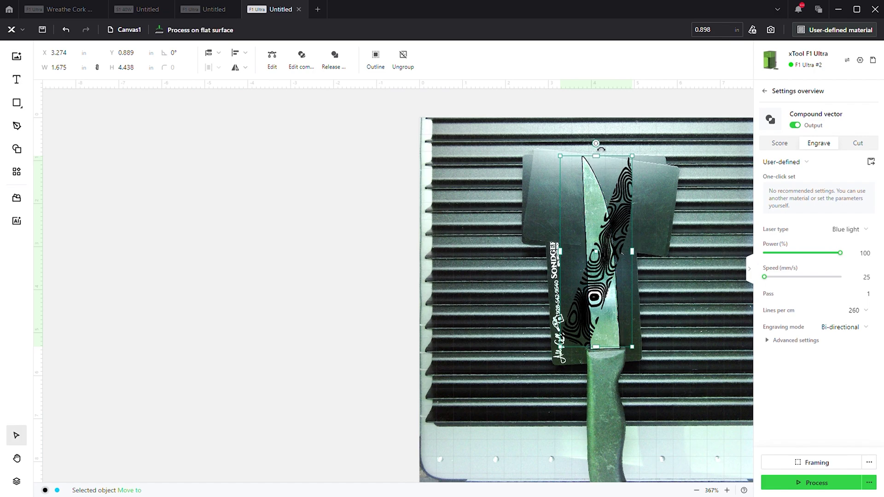
left_click_drag(600, 147, 548, 144)
key("ctrl+z")
left_click_drag(593, 217, 314, 217)
key("ctrl+z")
key("ctrl+z")
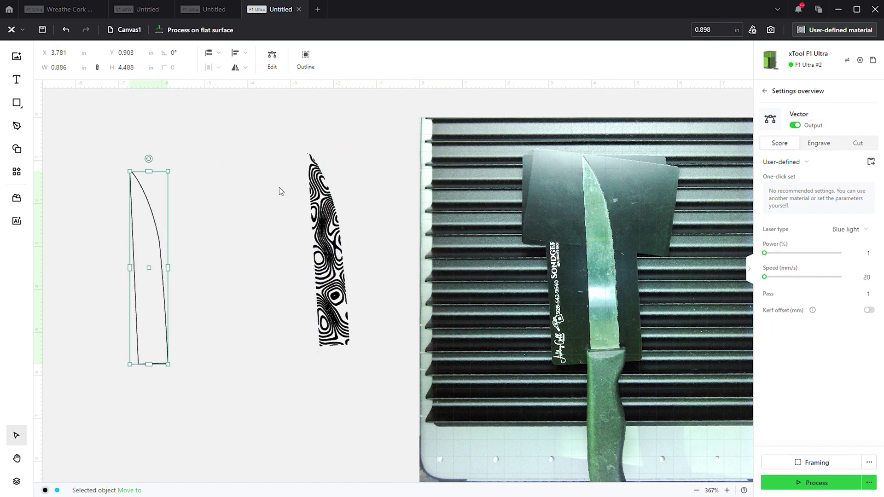
left_click_drag(392, 127, 258, 367)
left_click_drag(337, 296, 603, 357)
scroll(612, 298, "up", 5)
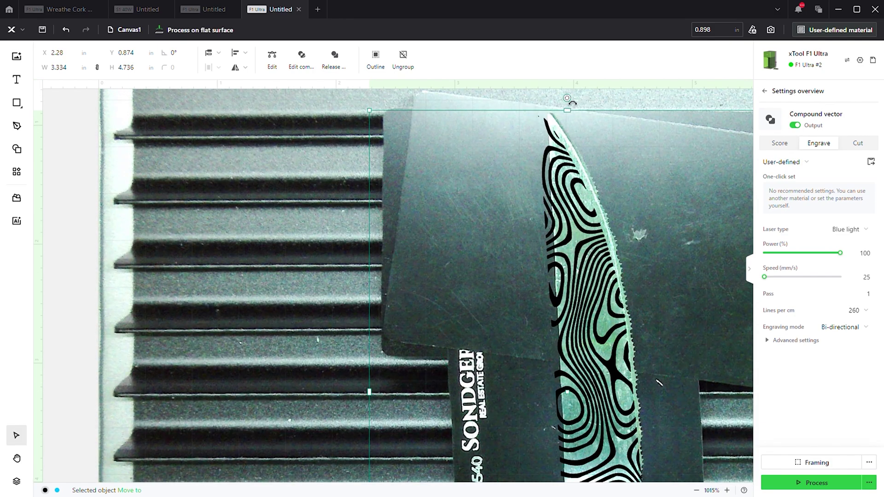
- Undo a trial tilt, leaving the pattern at 0°, and nudge it onto the blade
left_click_drag(574, 101, 579, 107)
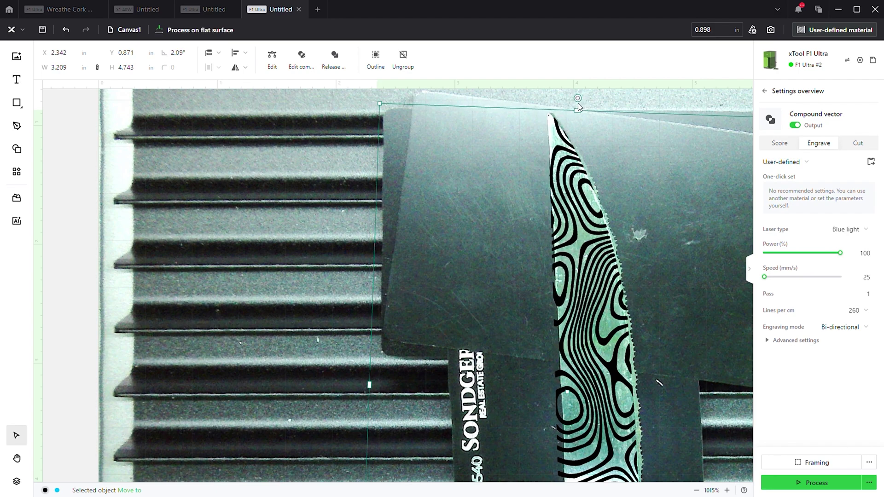
key("ctrl+z")
scroll(554, 193, "down", 3)
scroll(587, 302, "down", 1)
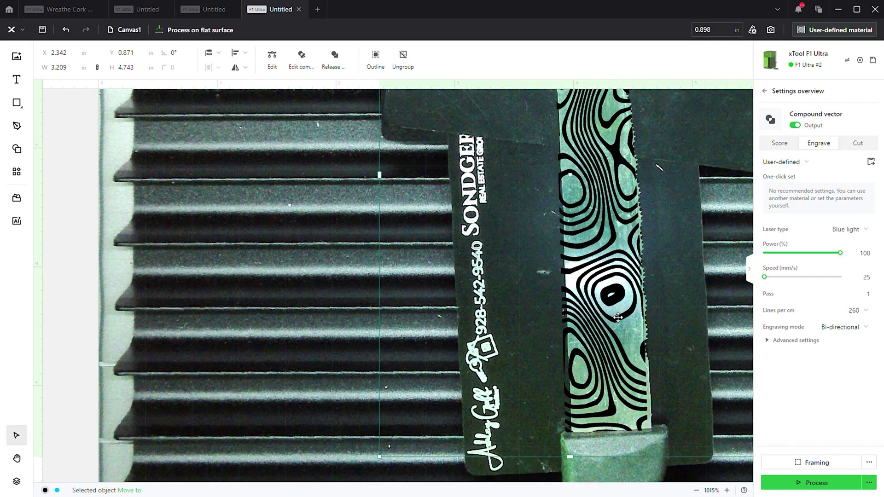
left_click_drag(618, 317, 616, 318)
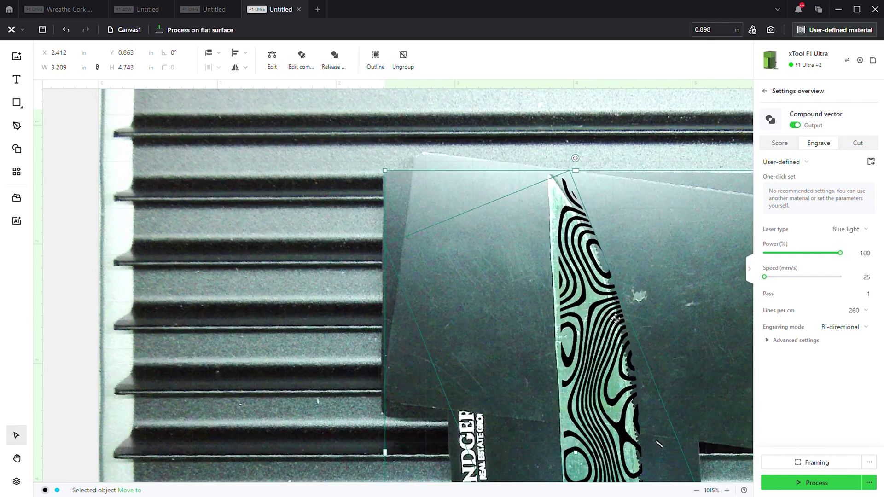
- Try -1° and -2° rotations on the pattern, then undo back to 0°
left_click(188, 54)
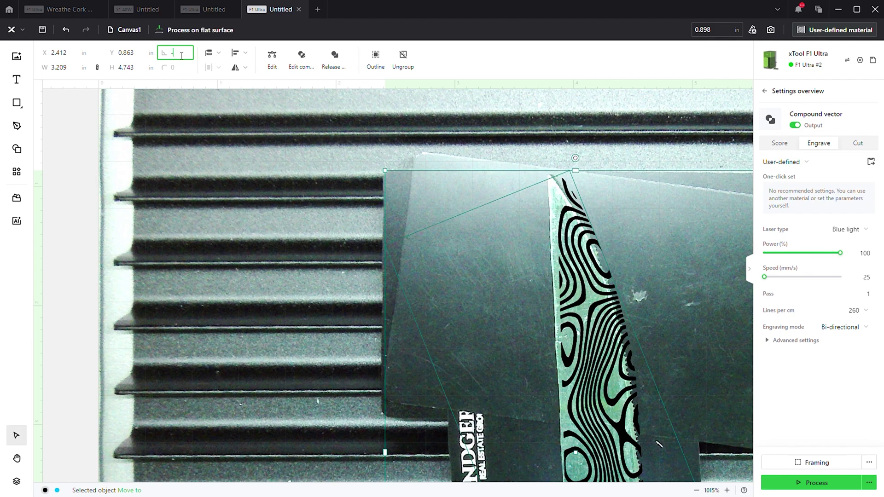
key("Return")
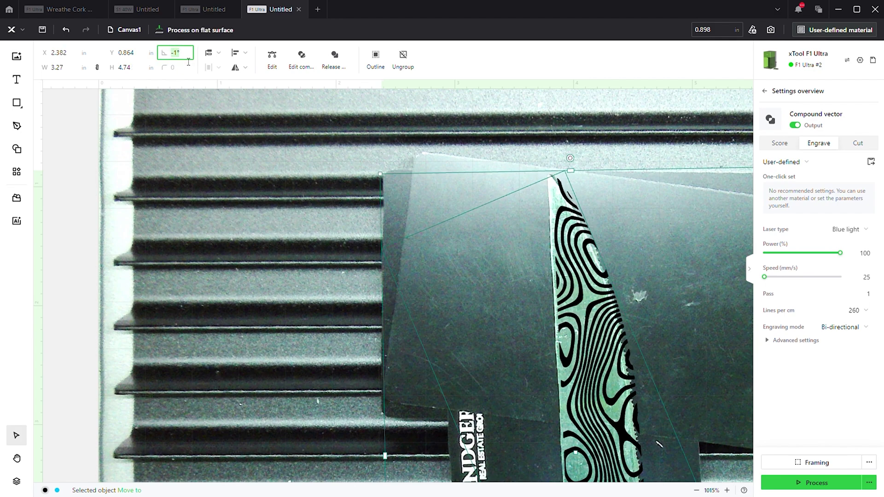
type("-2")
key("Return")
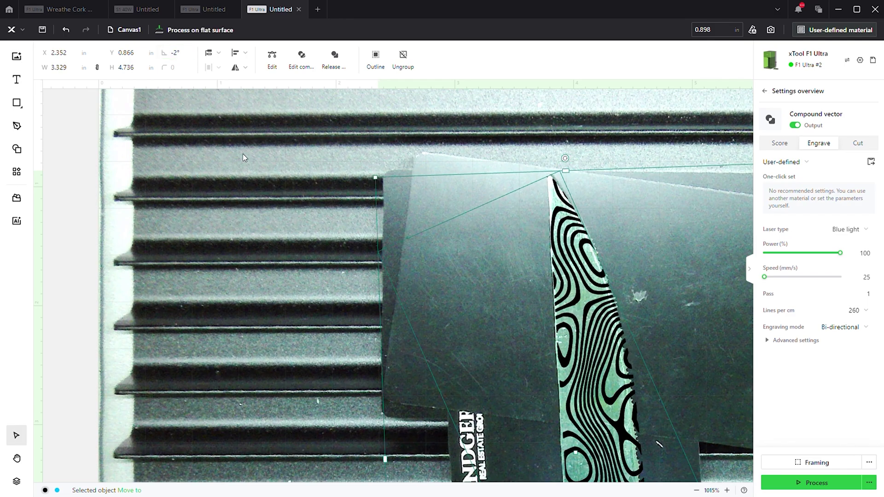
scroll(590, 251, "down", 2)
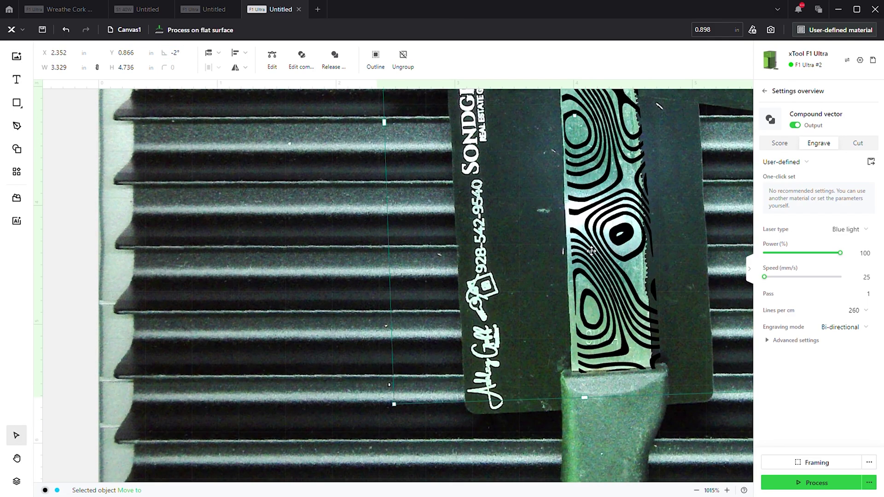
key("ctrl+z")
scroll(590, 251, "up", 5)
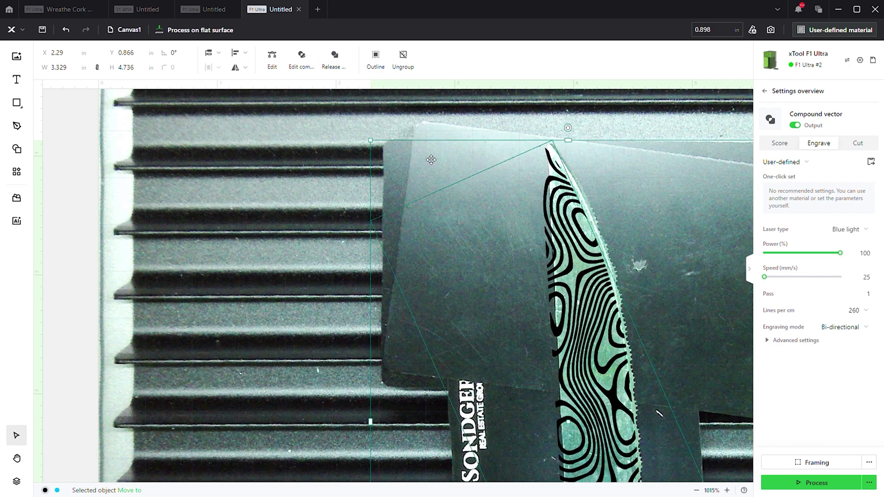
- Rotate the pattern 0.5°, shift it slightly right, then settle on 0.25° rotation
left_click(189, 56)
type(".5")
key("Return")
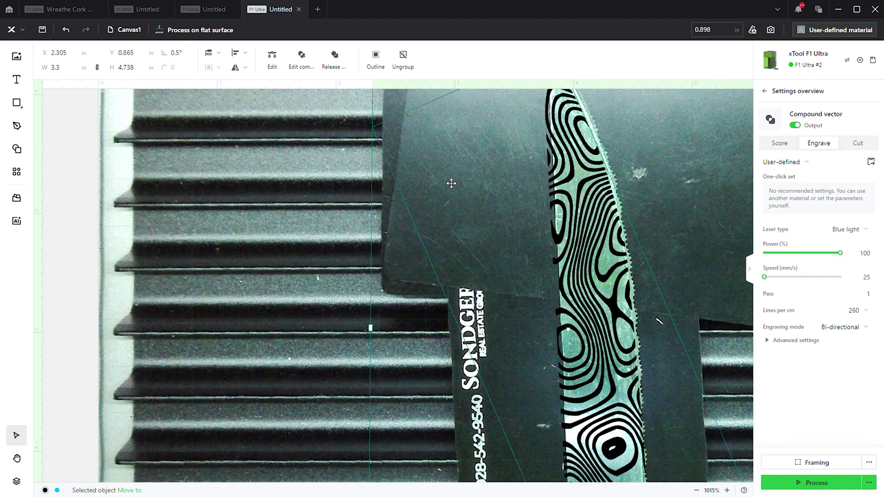
scroll(590, 254, "down", 3)
left_click_drag(590, 254, 594, 255)
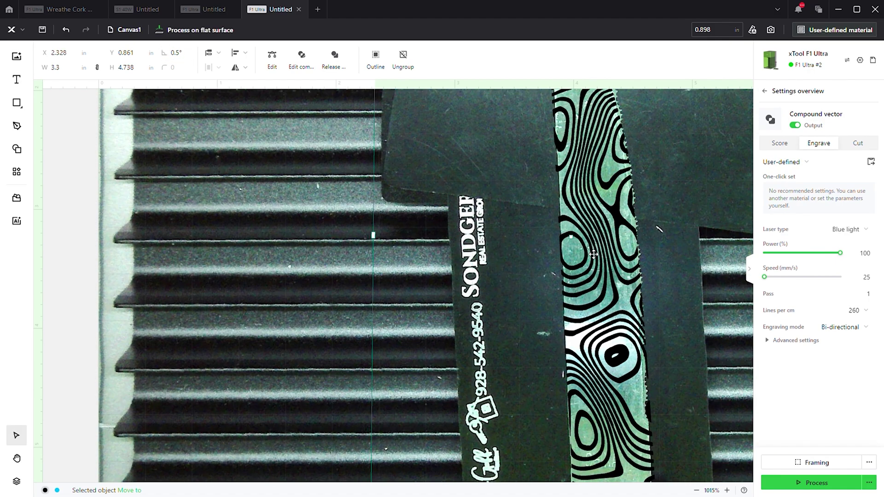
scroll(590, 190, "down", 1)
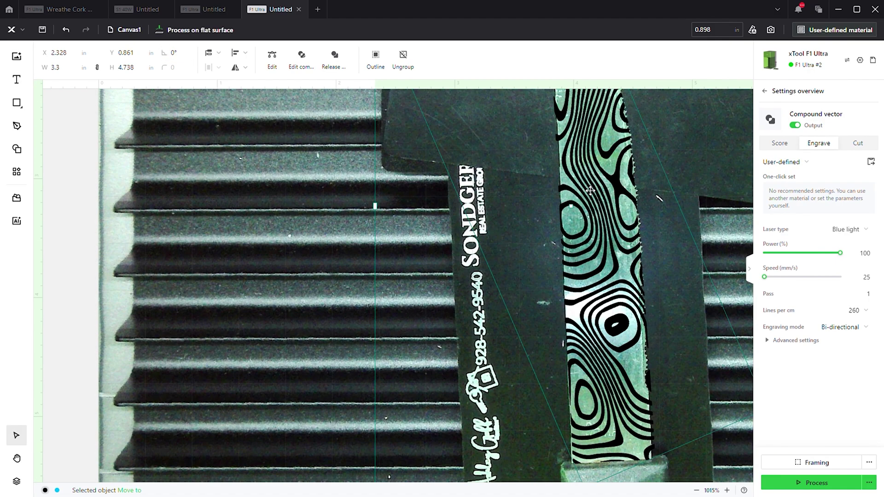
scroll(590, 190, "down", 2)
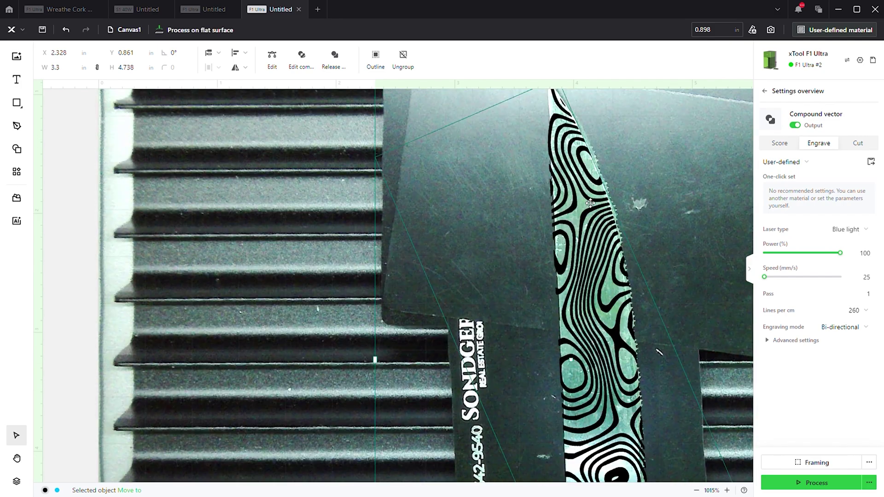
scroll(589, 204, "up", 1)
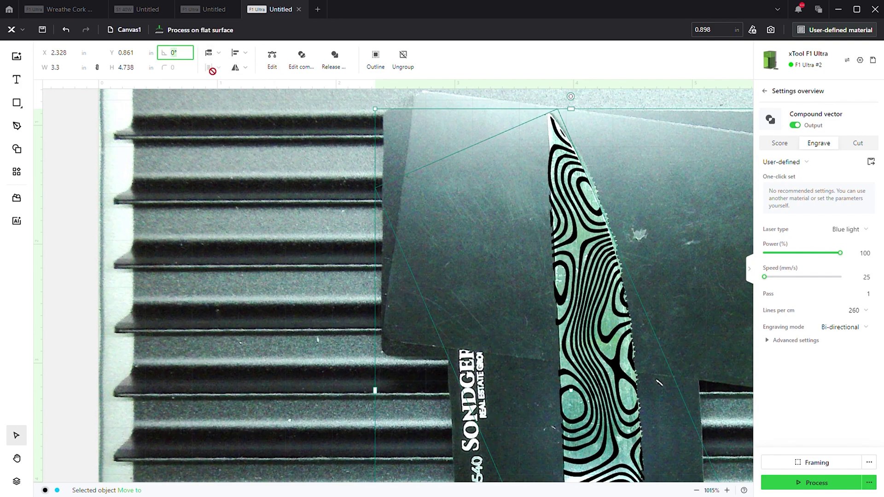
type("0.25")
key("Return")
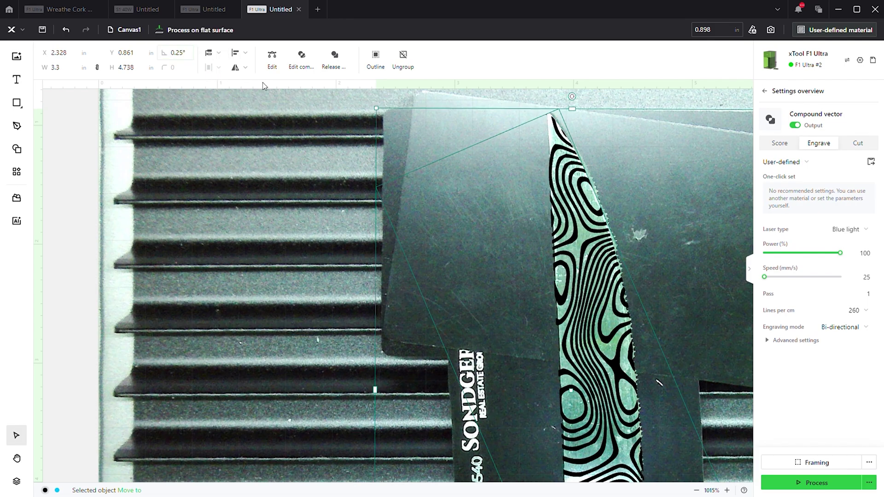
scroll(571, 203, "down", 8)
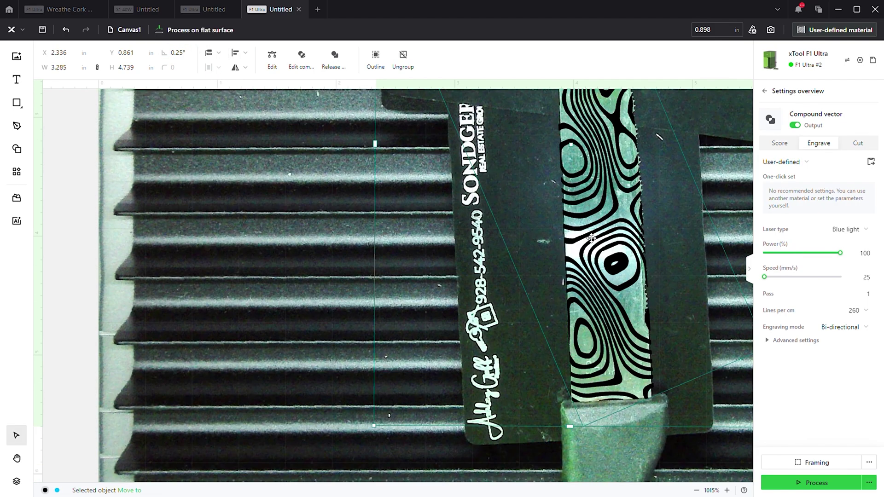
scroll(593, 237, "up", 9)
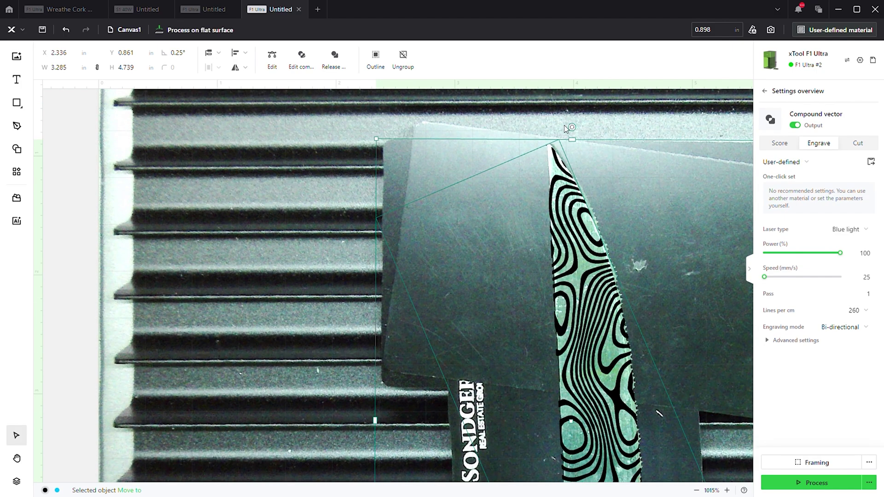
left_click(330, 200)
scroll(575, 217, "down", 2)
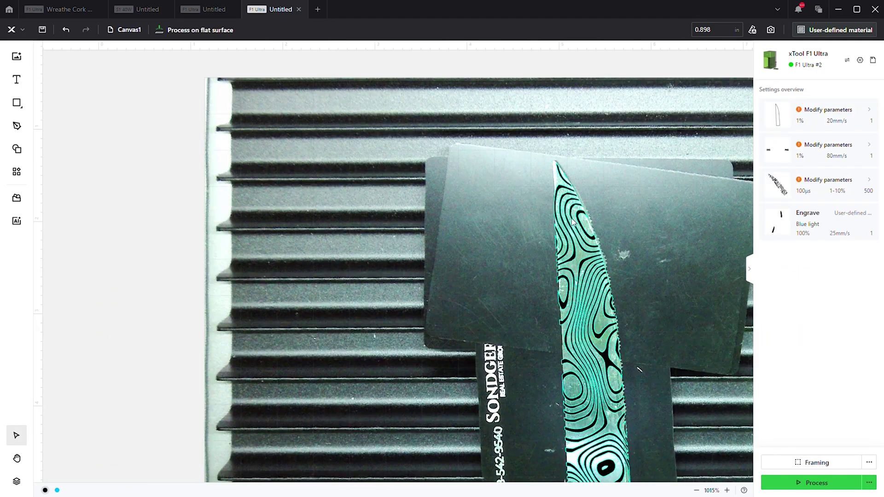
scroll(611, 278, "down", 5)
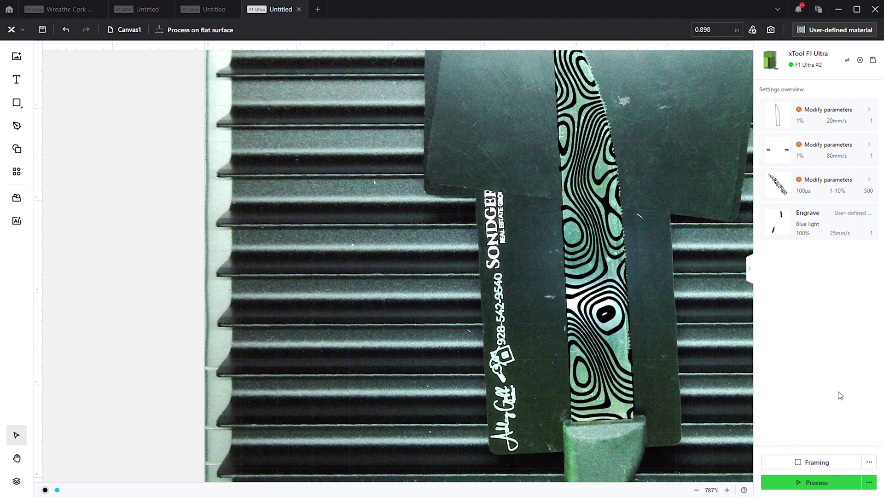
left_click(817, 481)
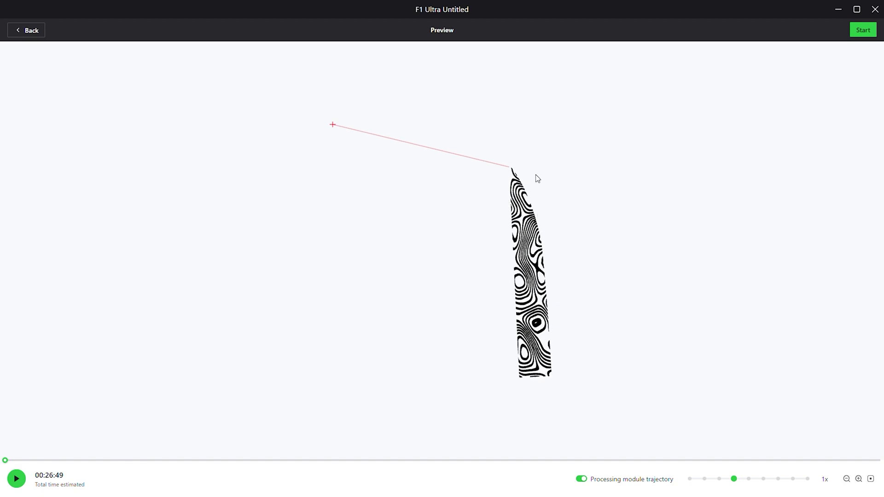
left_click(16, 479)
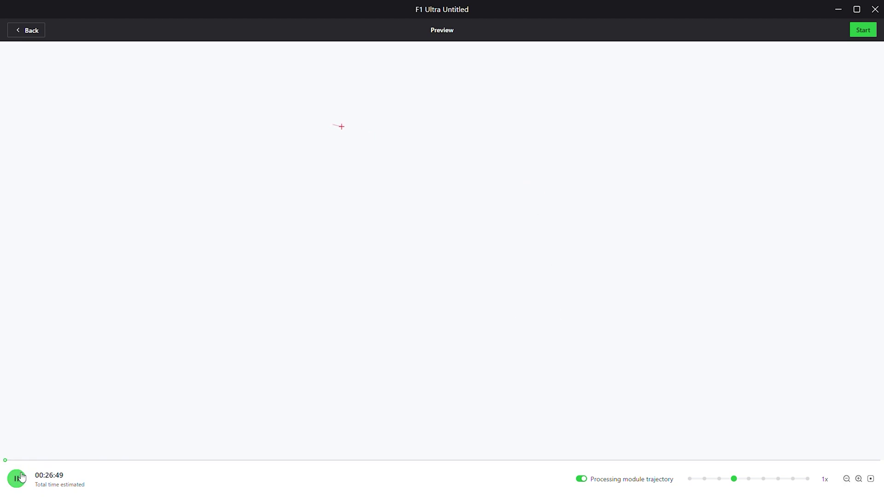
left_click_drag(33, 466, 506, 483)
left_click(26, 31)
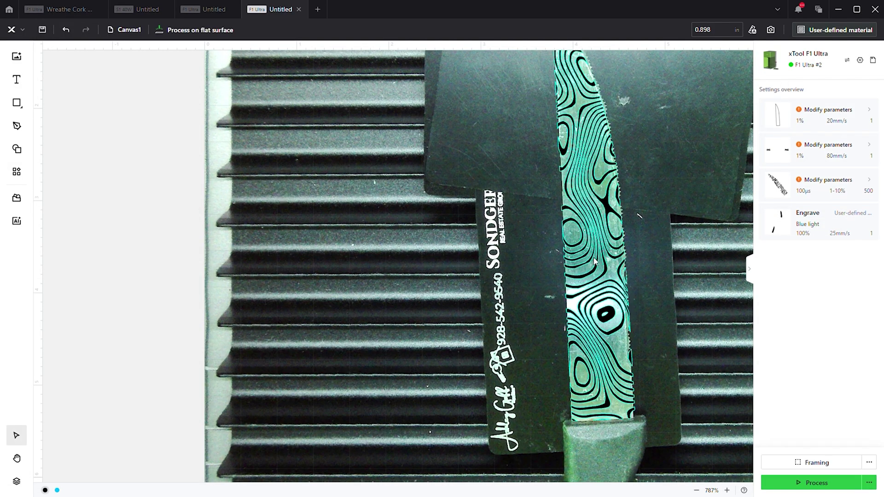
scroll(390, 324, "down", 3)
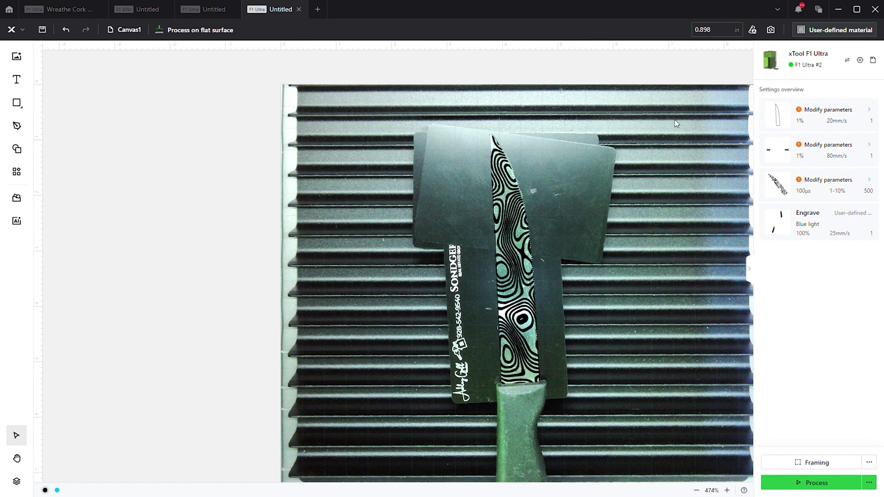
- Set the pattern's processing path to User defining with Smart scanning enabled
left_click(437, 336)
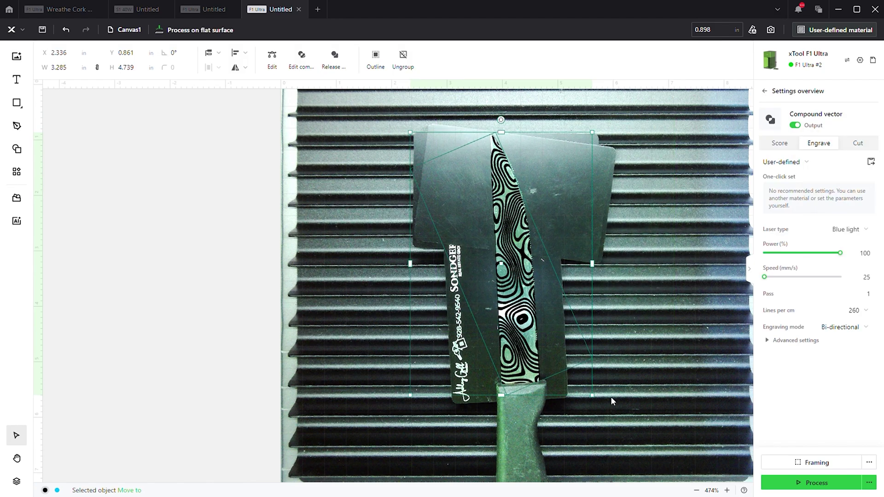
left_click(870, 482)
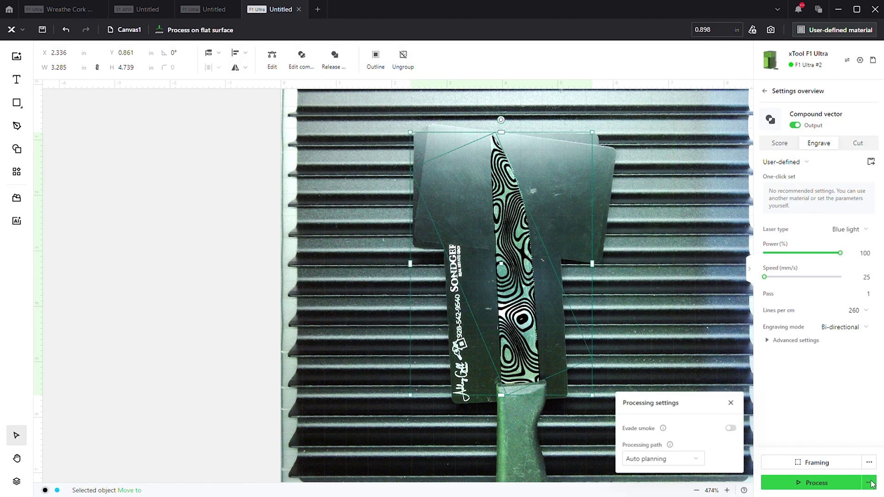
left_click(696, 459)
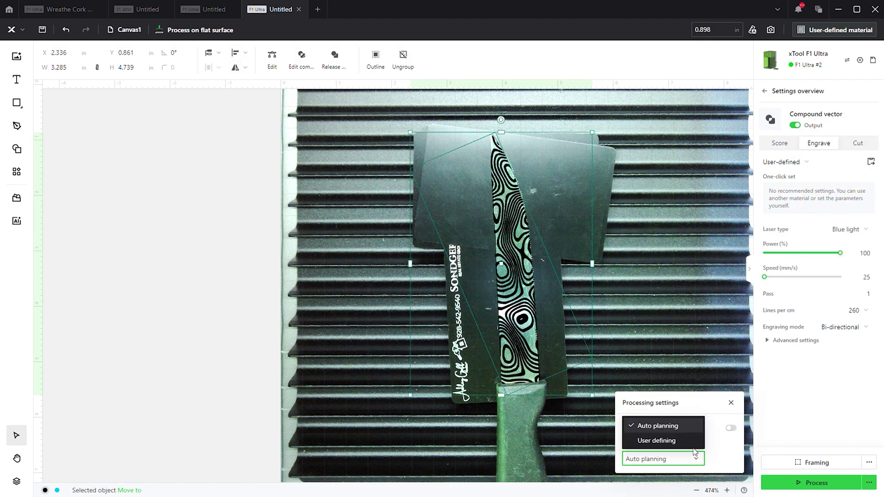
left_click(675, 441)
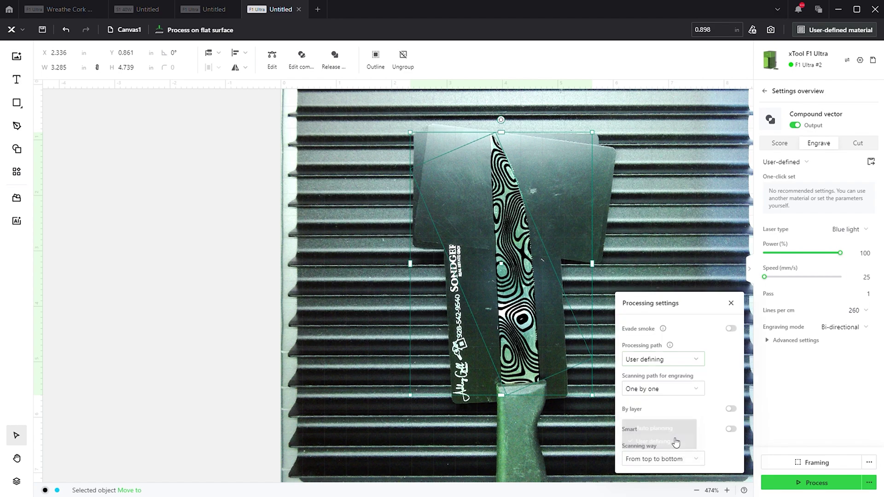
left_click(733, 430)
- Process the job and play the path preview, now estimated at 11:51, then return to the canvas
left_click(823, 483)
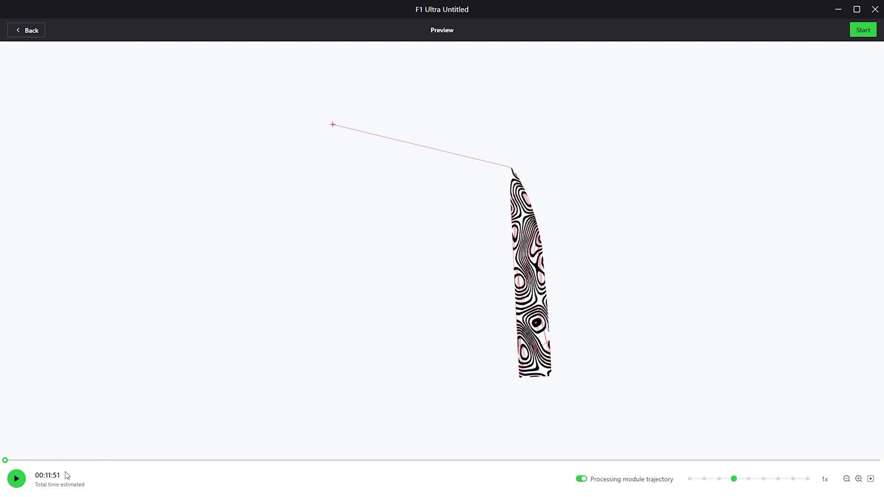
left_click(17, 480)
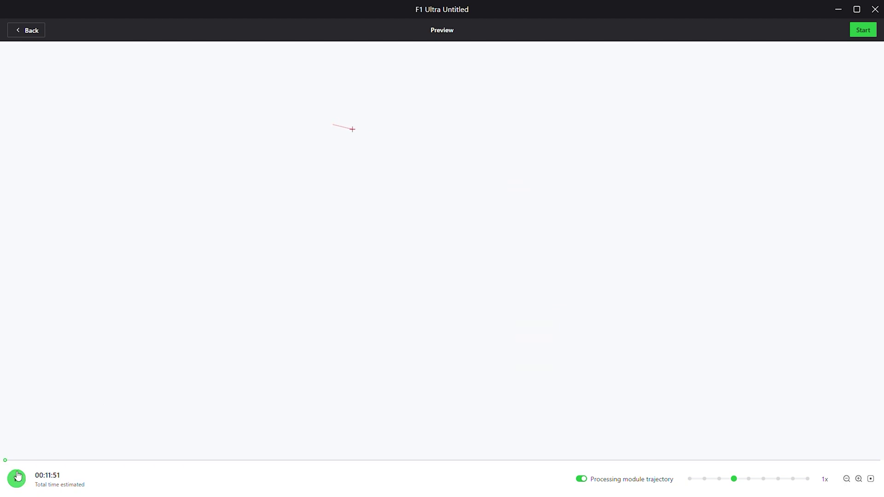
mouse_move(62, 470)
left_mouse_down()
mouse_move(641, 472)
mouse_move(858, 446)
mouse_move(468, 430)
mouse_move(307, 400)
mouse_move(603, 441)
mouse_move(820, 430)
mouse_move(432, 417)
left_mouse_up()
left_click(32, 30)
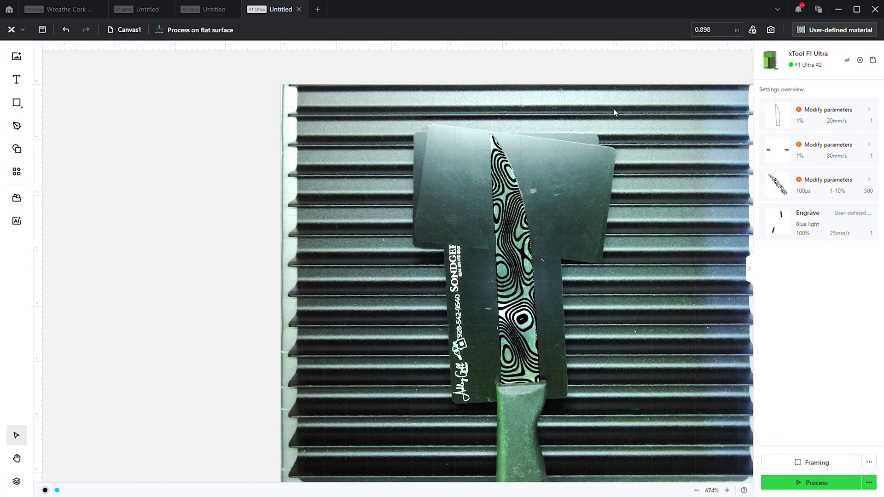
- Raise the pattern's Engrave speed from 25 to 40 mm/s and process a new preview
left_click(385, 397)
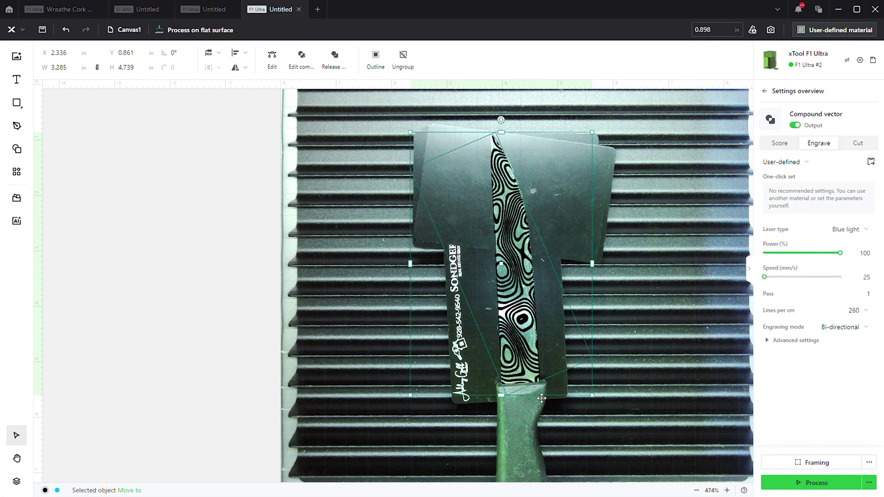
left_click(874, 277)
left_click(820, 491)
left_click(819, 488)
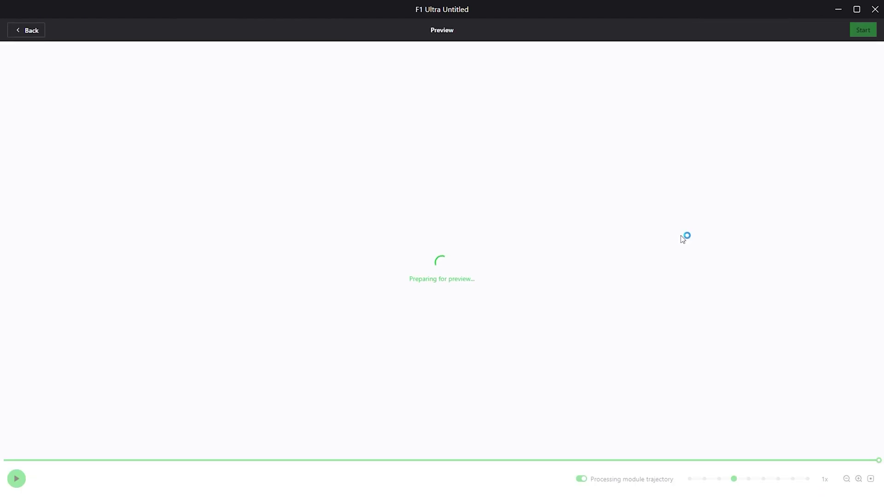